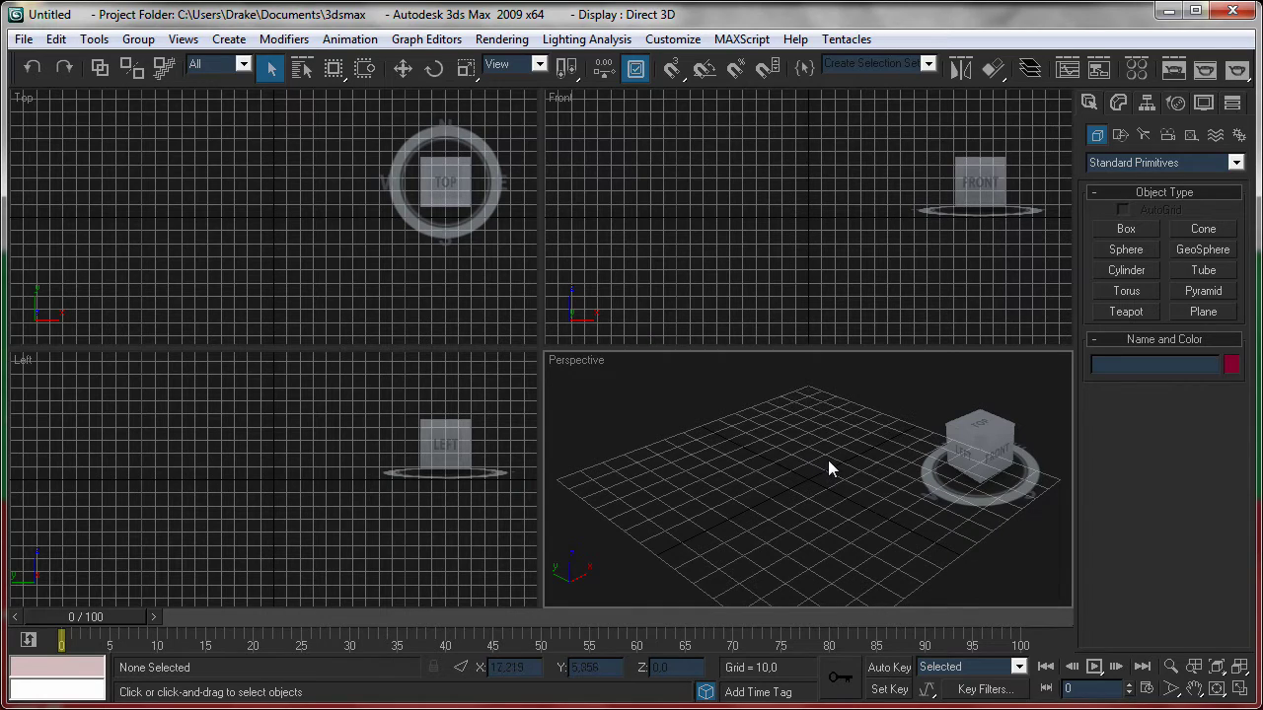
Step: Make V-Ray DEMO 1.50.SP2 the production renderer after briefly picking mental ray
click(1119, 137)
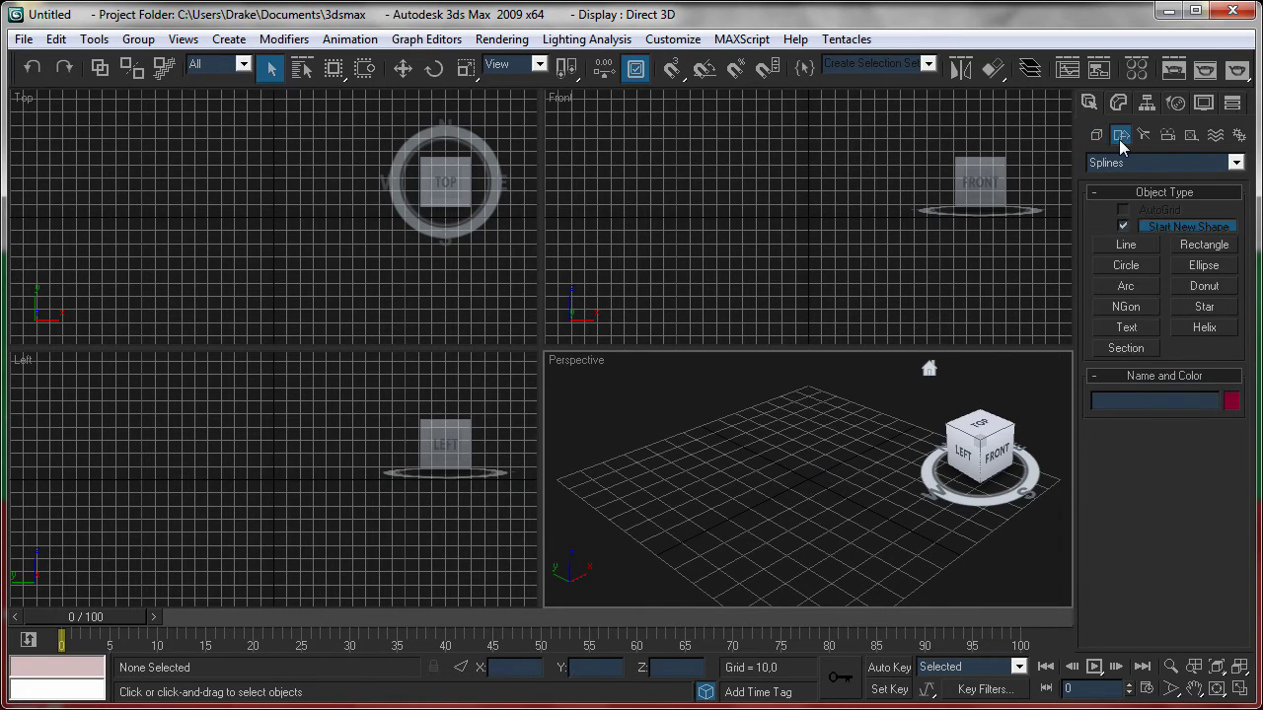
click(1097, 136)
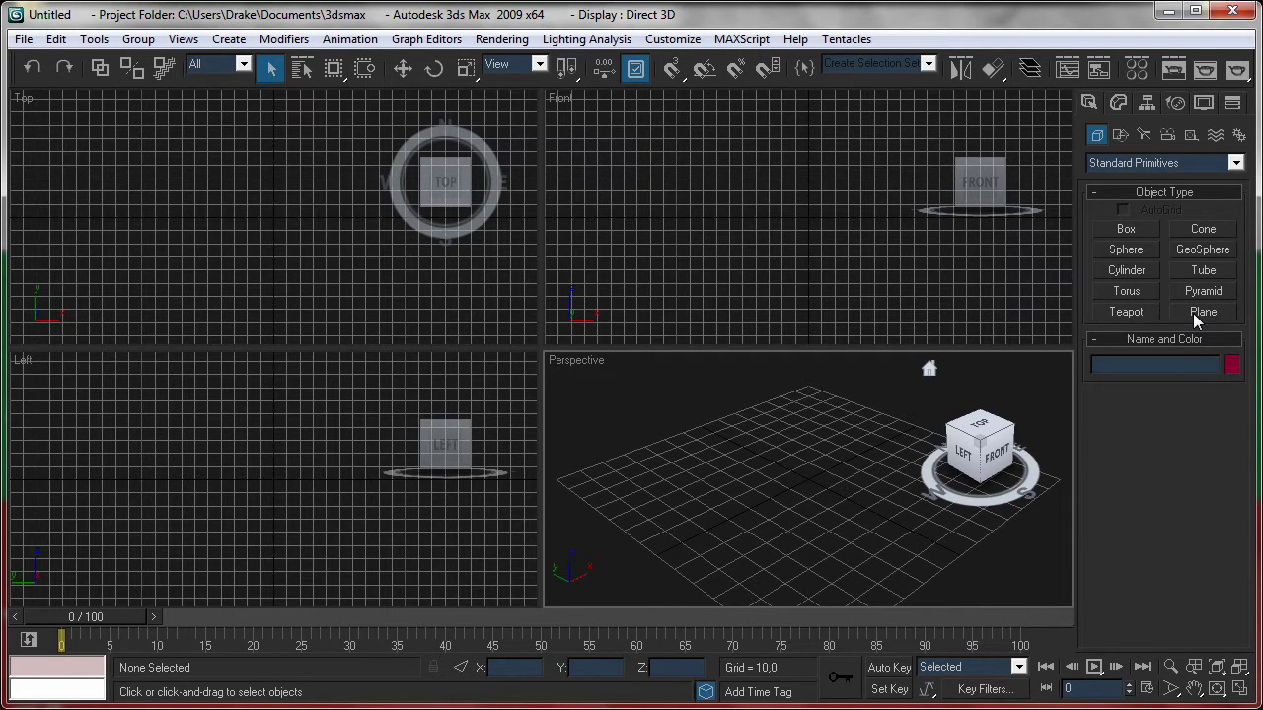
click(1174, 75)
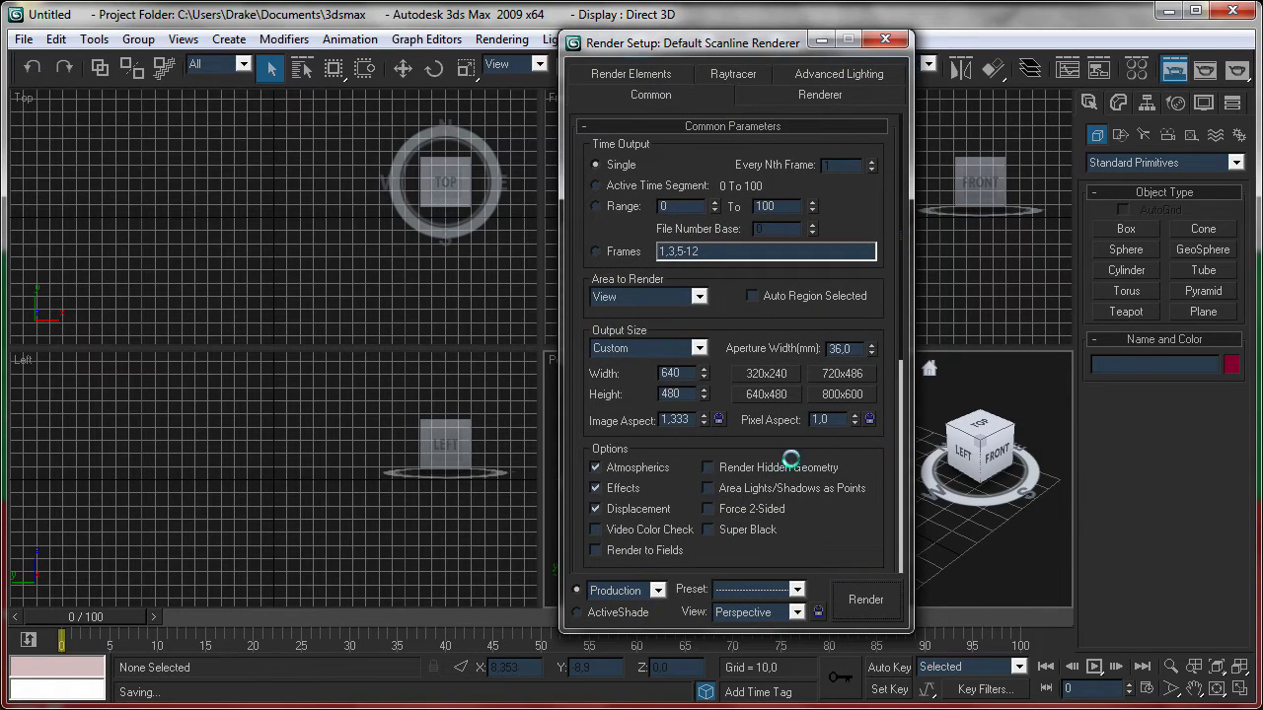
scroll(789, 461, down, 5)
scroll(802, 553, down, 2)
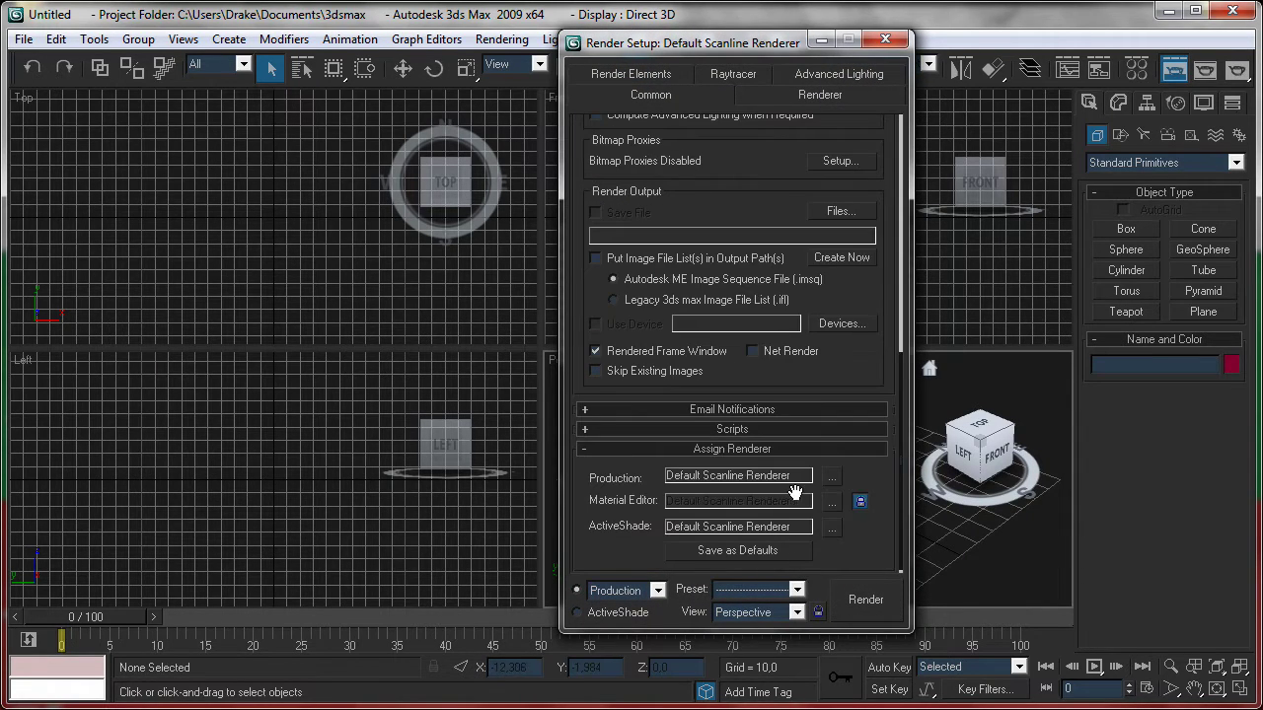
click(831, 477)
double_click(646, 214)
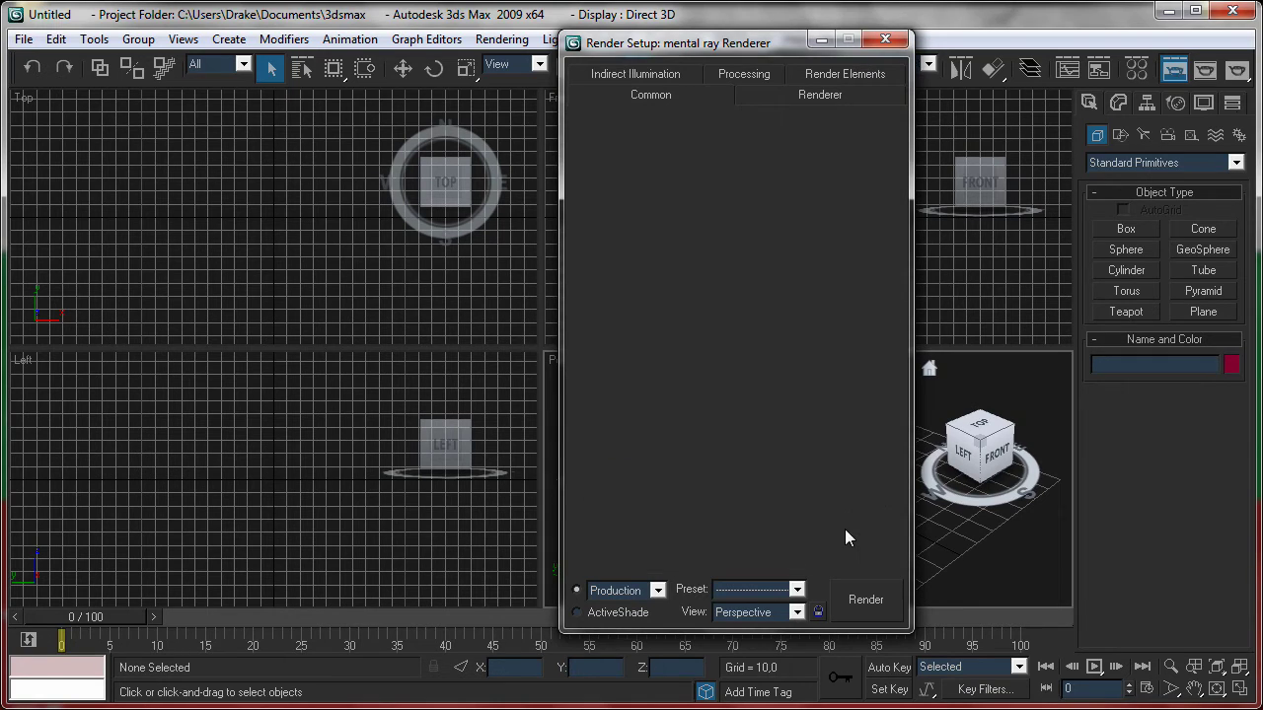
click(831, 473)
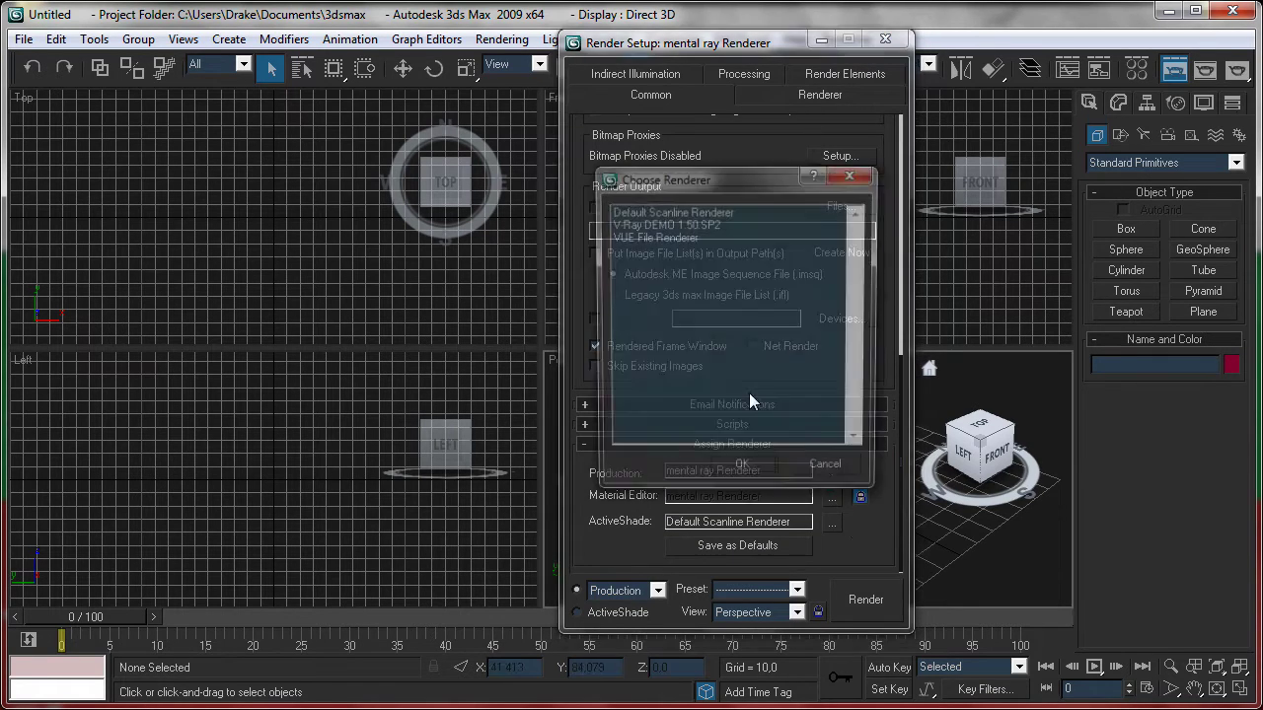
double_click(639, 218)
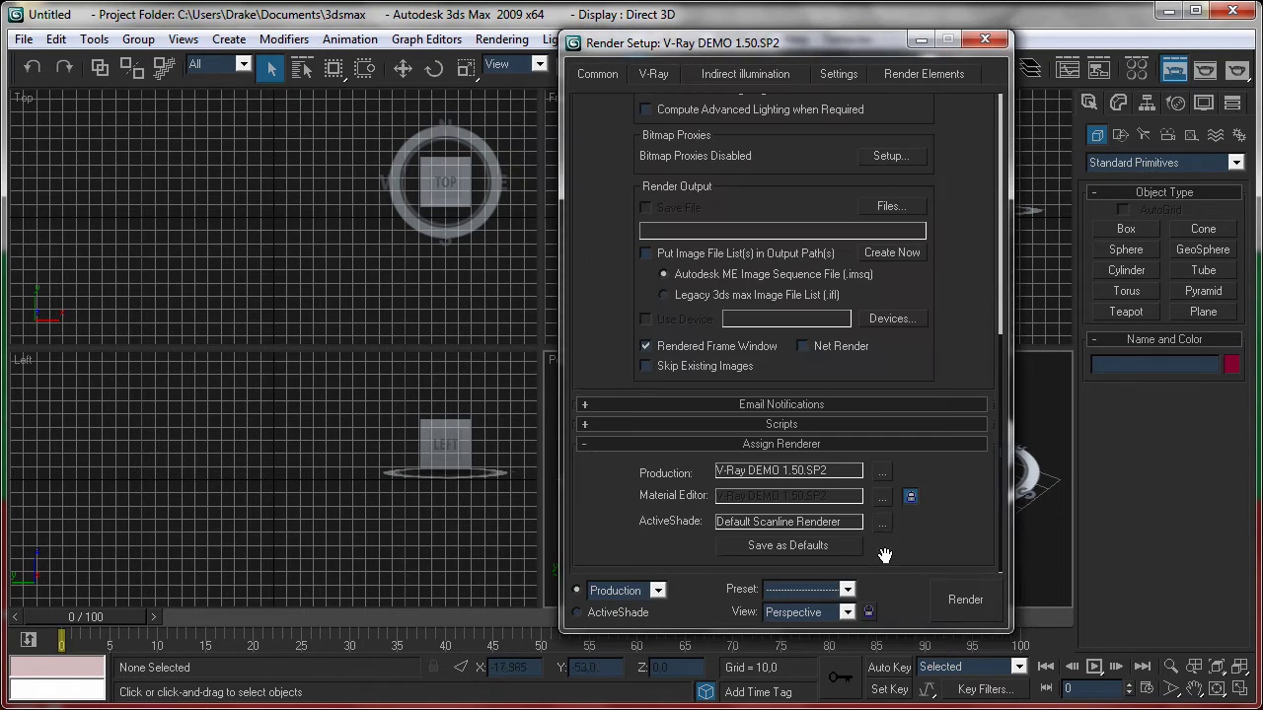
Step: Create a large square plane in the Perspective view and orbit to look across it
click(970, 39)
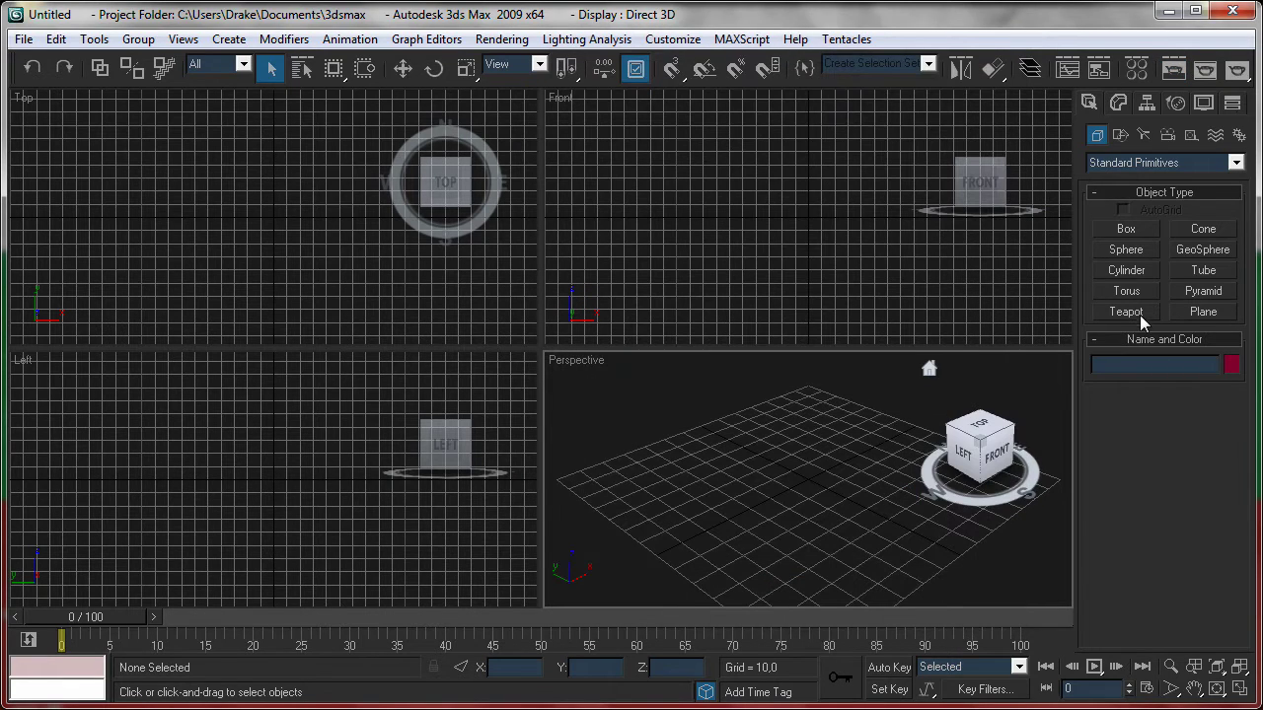
click(1189, 312)
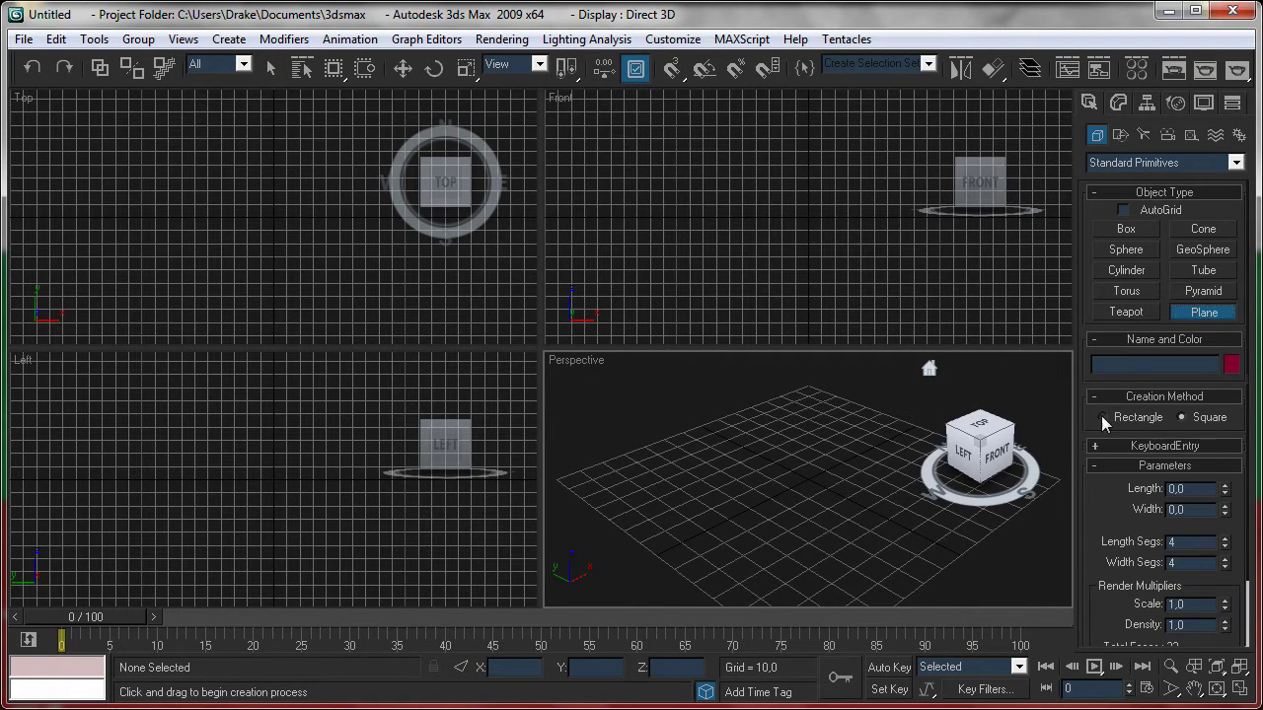
drag(803, 482, 1054, 204)
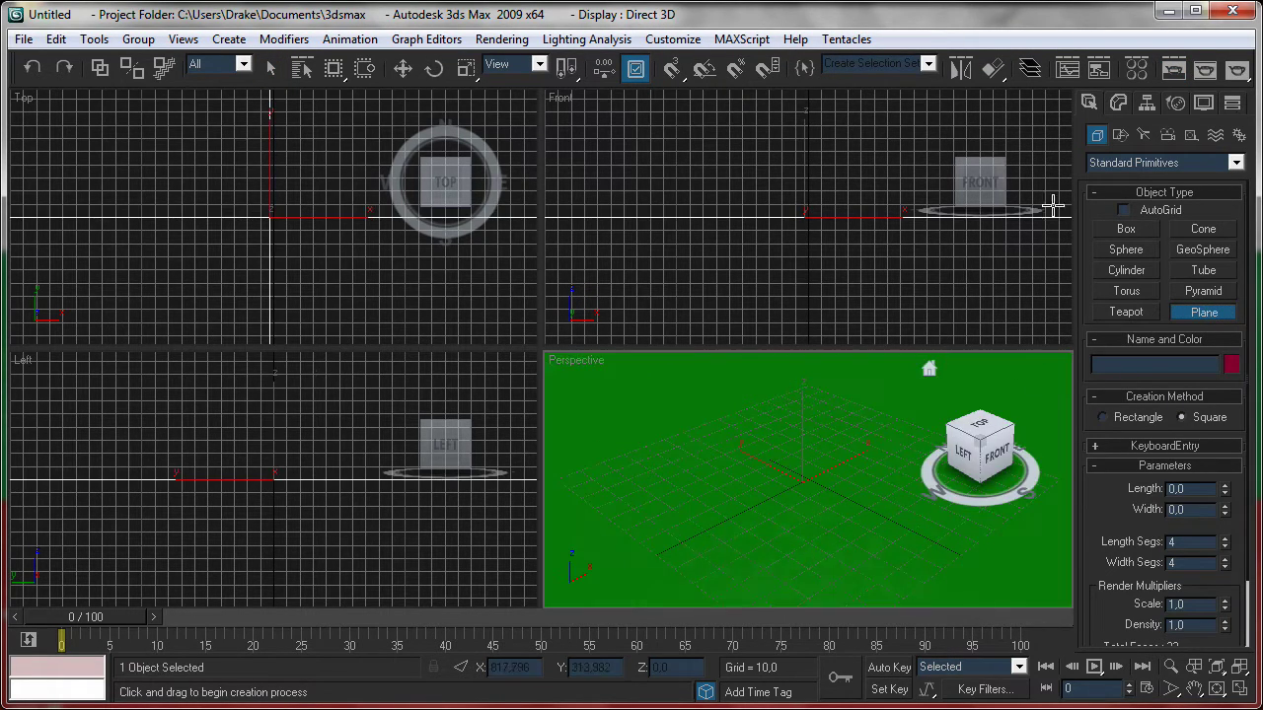
alt+middle_drag(835, 443, 742, 422)
alt+middle_drag(818, 502, 818, 465)
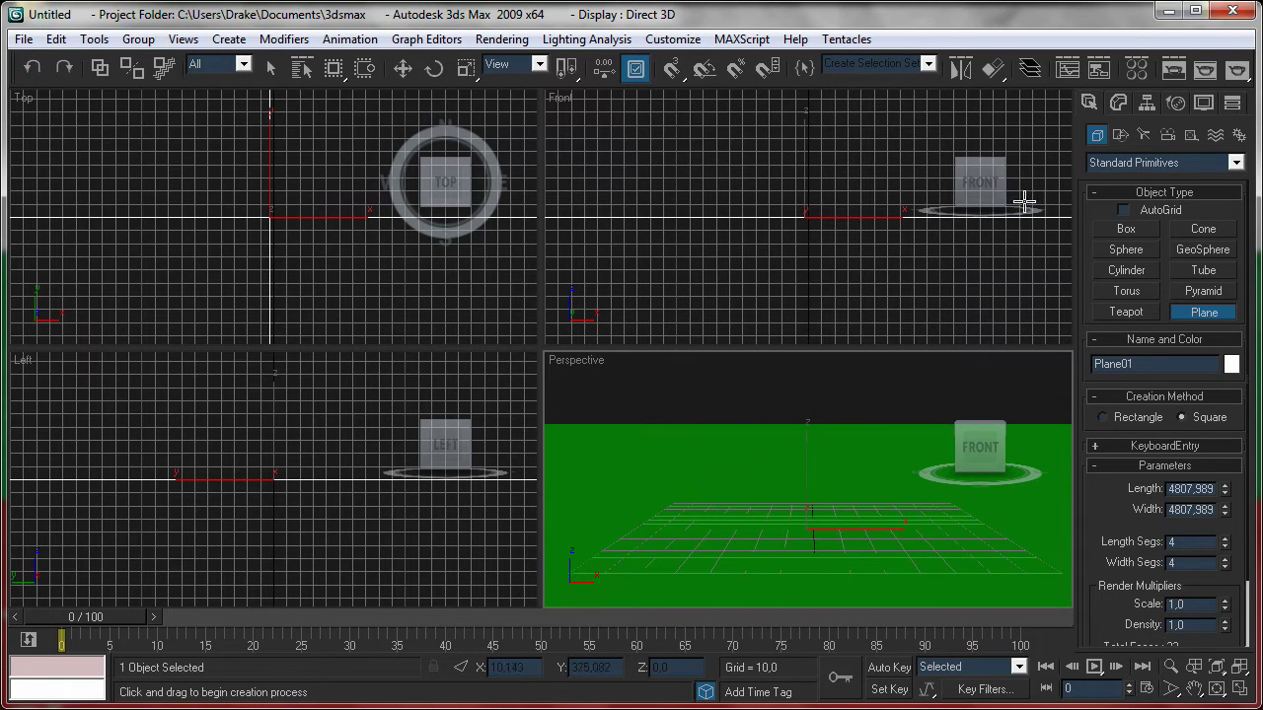
Step: Stack UVW Mapping and then VRayDisplacementMod on the plane
click(1117, 103)
click(1163, 158)
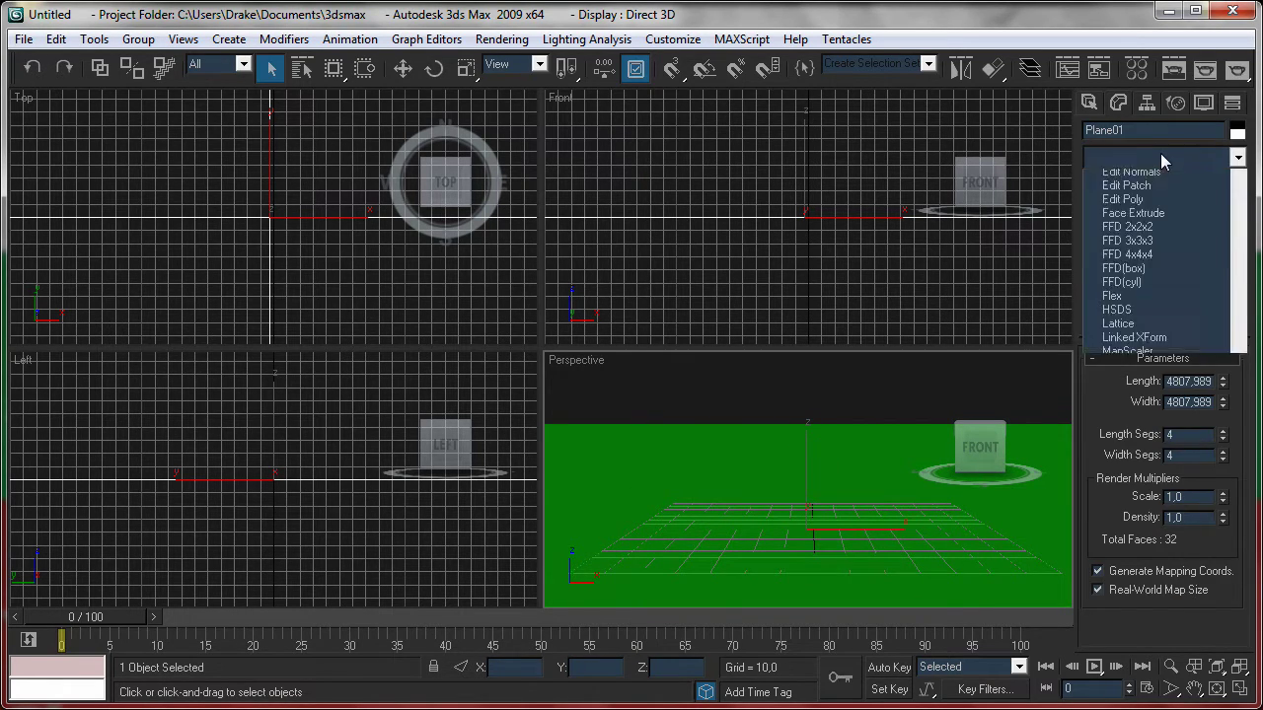
drag(1239, 247, 1233, 612)
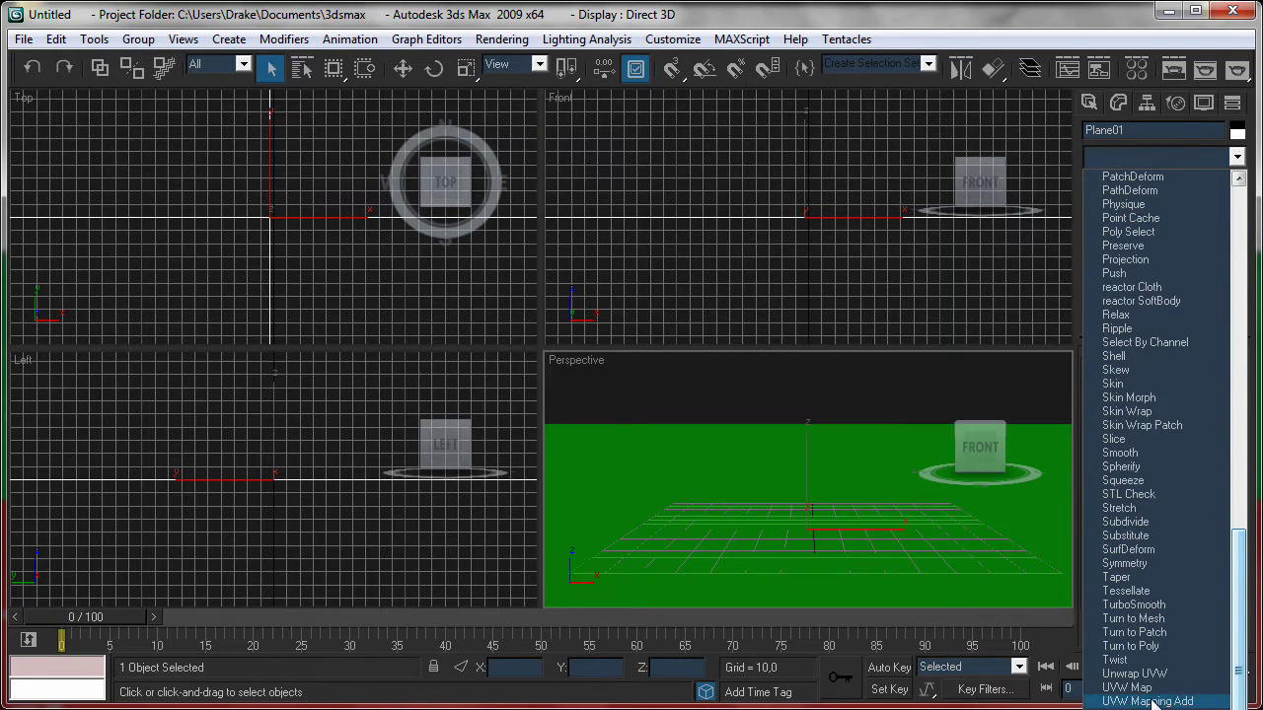
click(1160, 690)
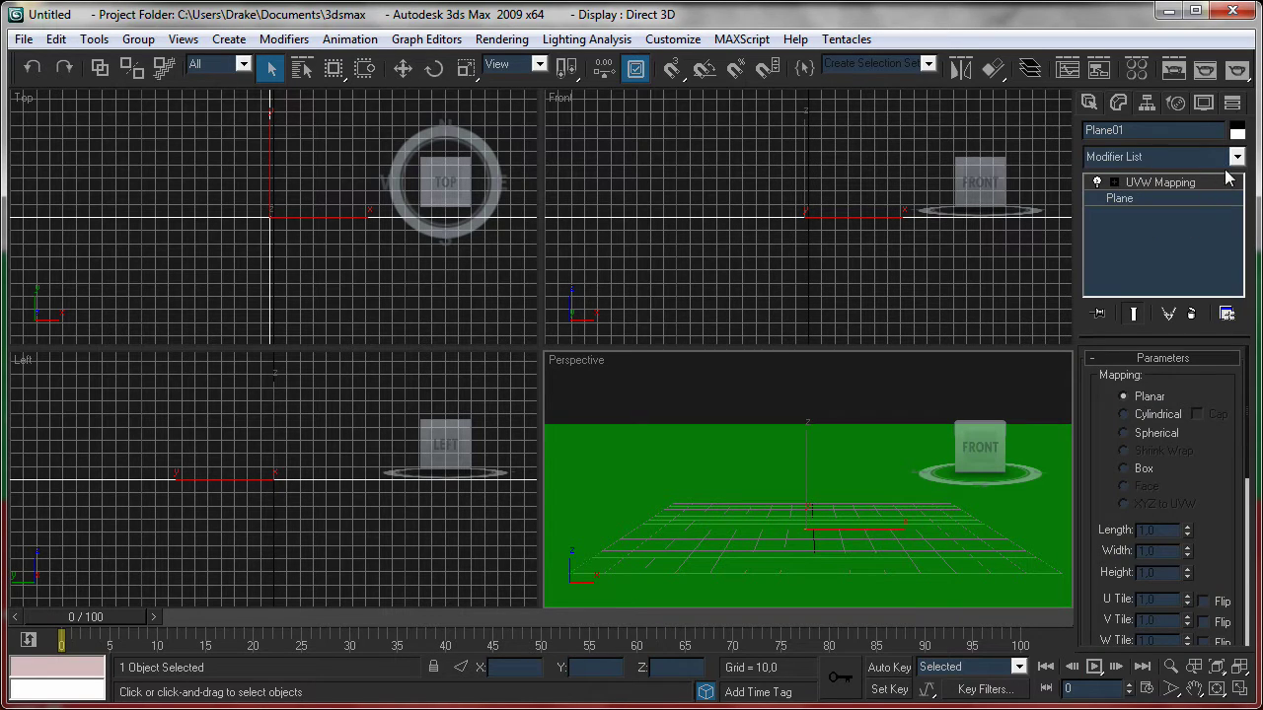
click(1228, 158)
drag(1238, 247, 1238, 612)
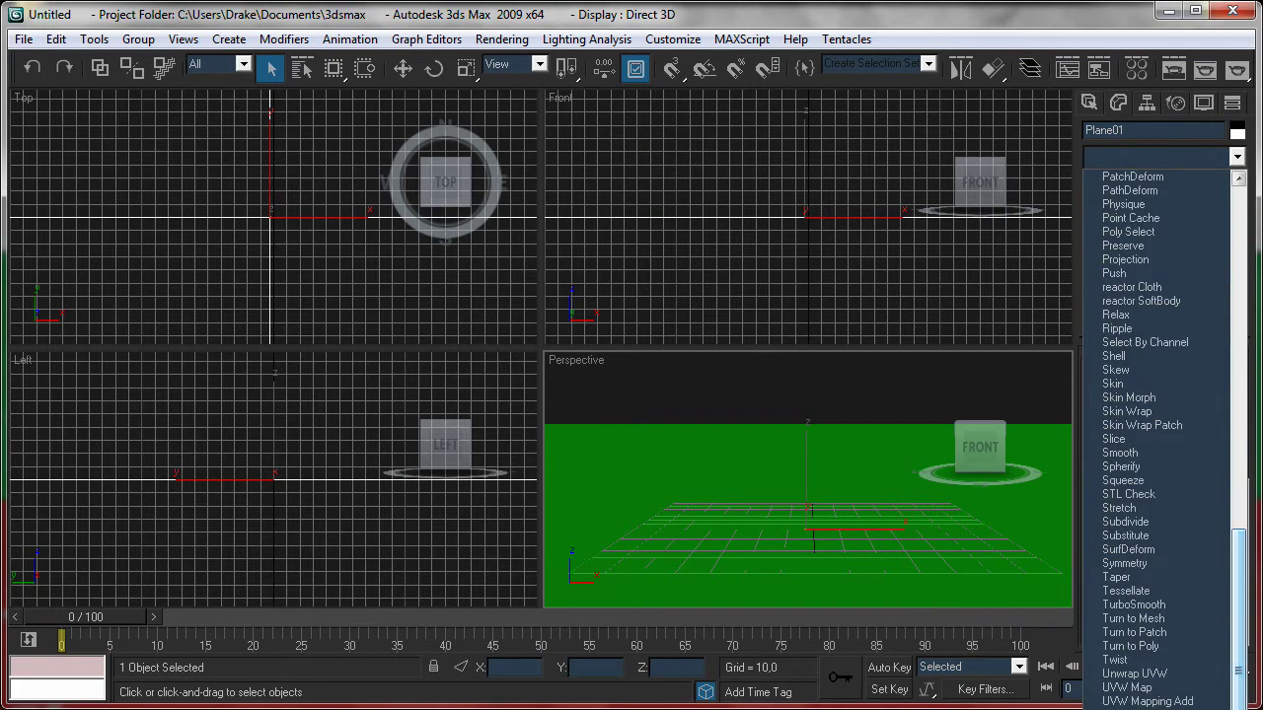
click(1149, 691)
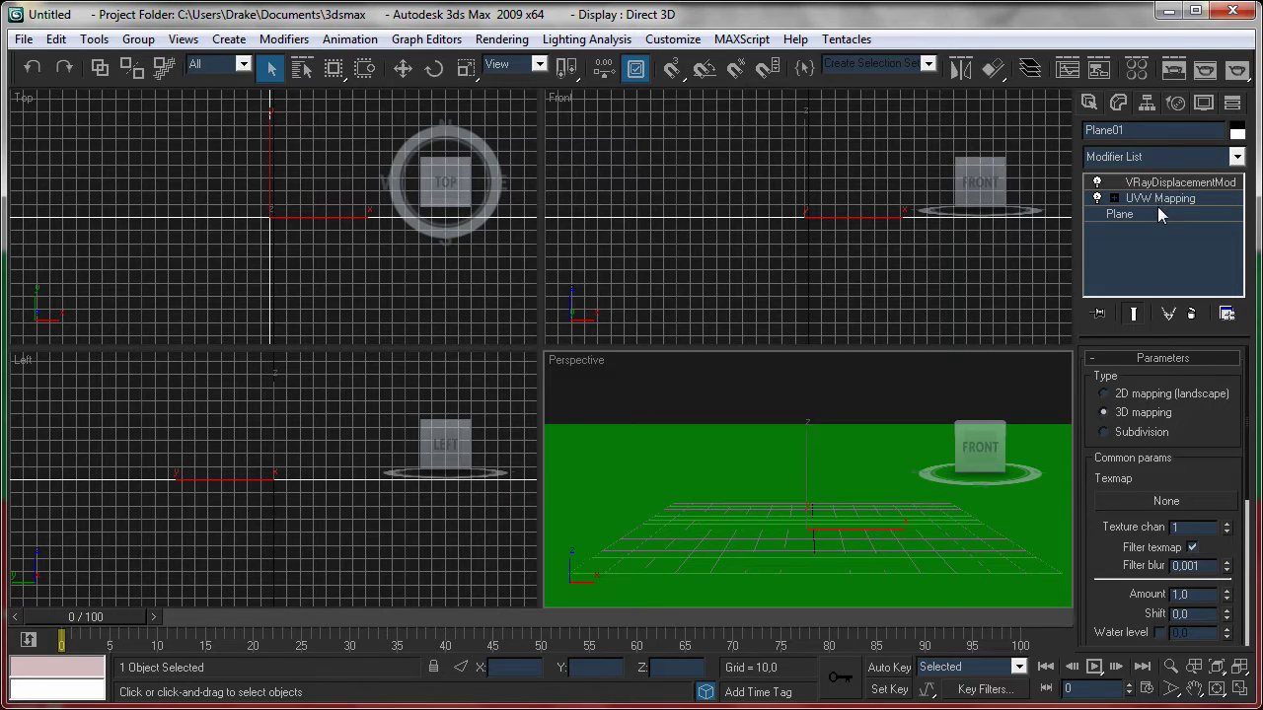
Step: Change the first material in the Material Editor to a VRayMtl
click(1136, 67)
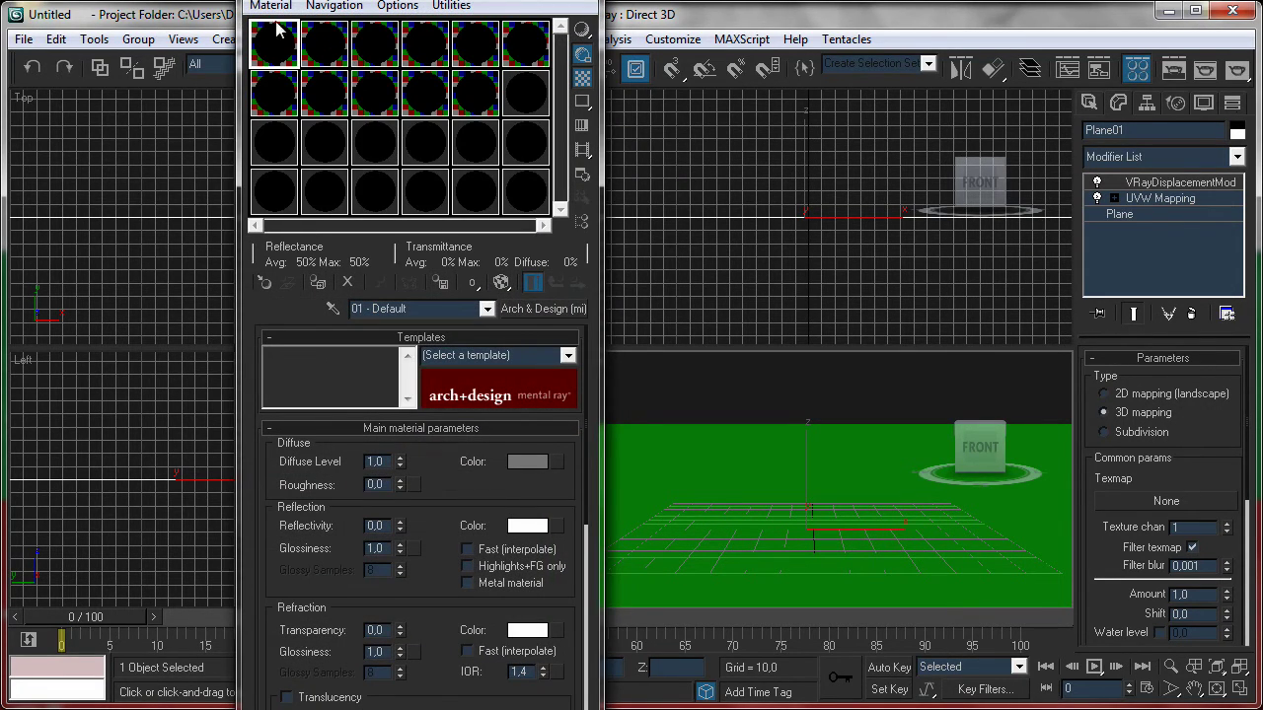
click(542, 308)
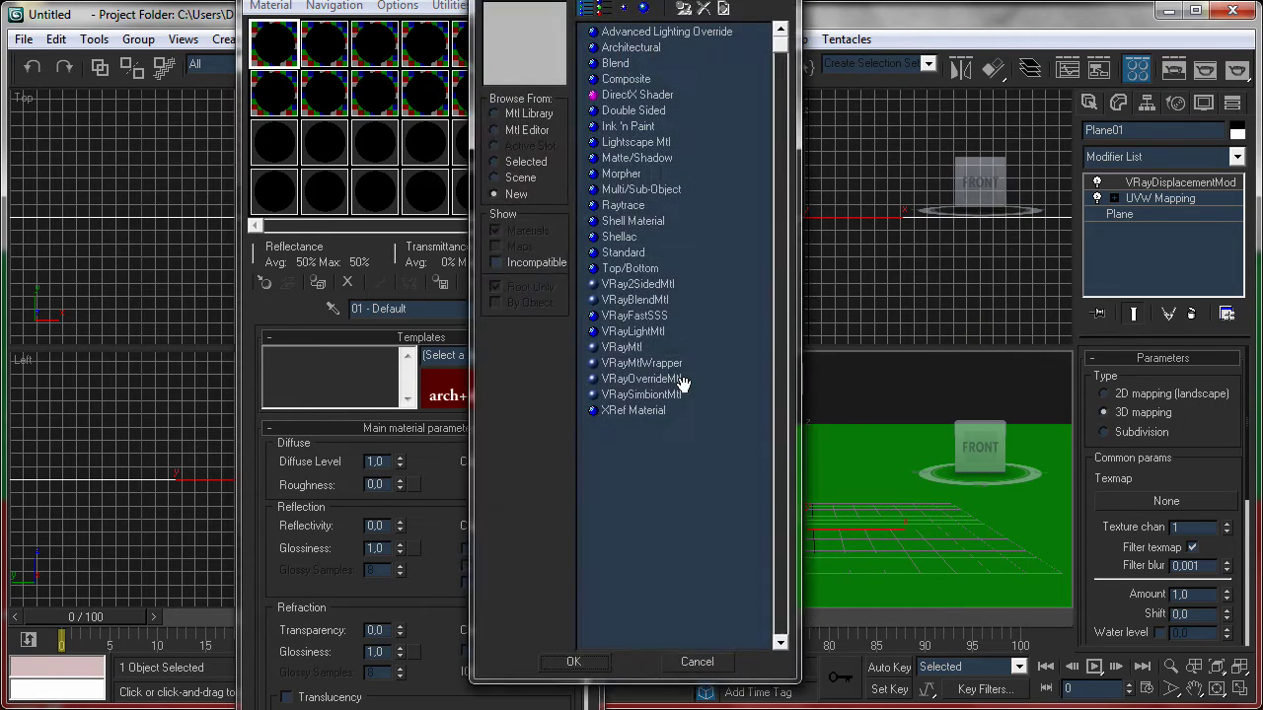
double_click(621, 346)
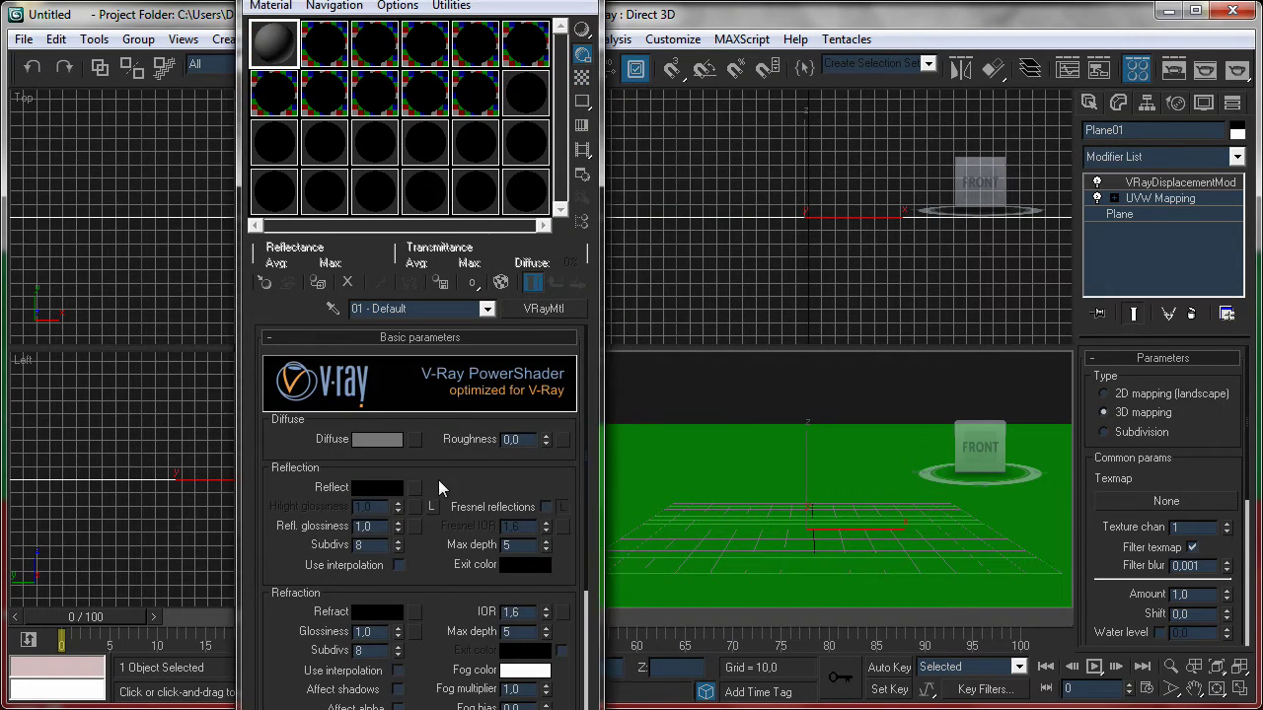
drag(438, 480, 449, 331)
scroll(450, 505, down, 4)
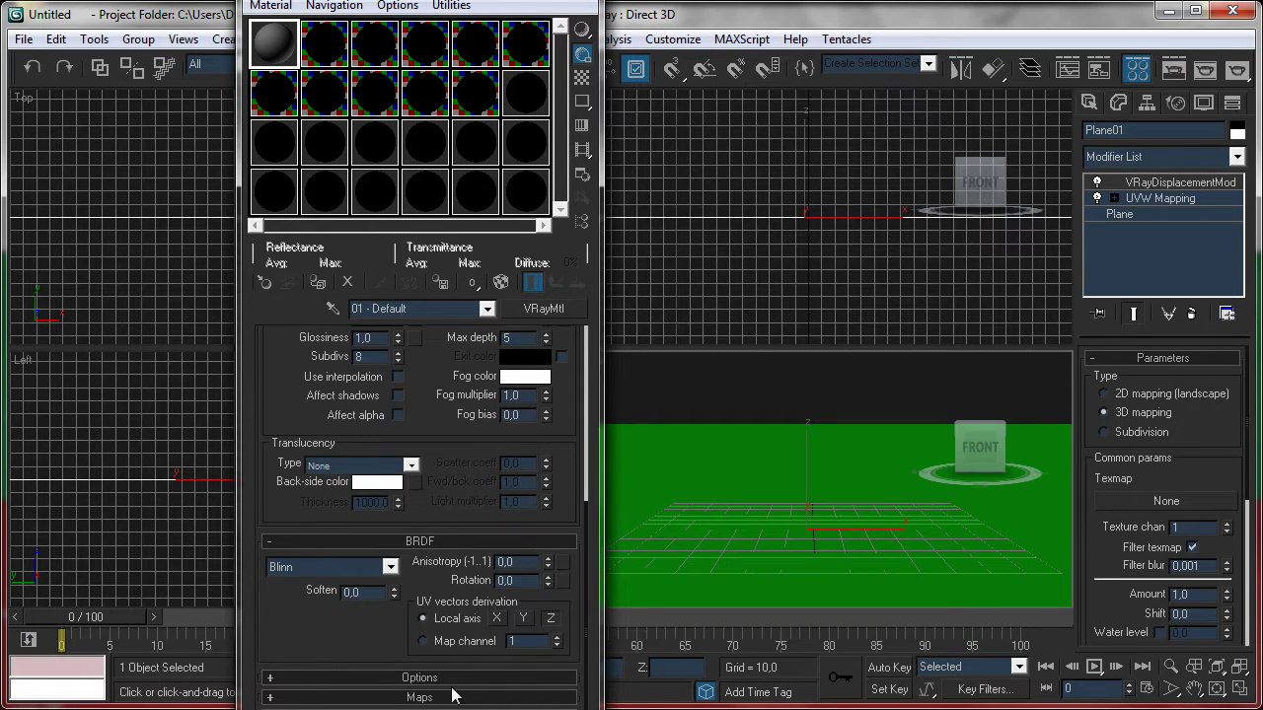
scroll(444, 700, down, 5)
Step: Give the Diffuse slot a Bitmap map loaded with grassdisplace.jpg
click(474, 462)
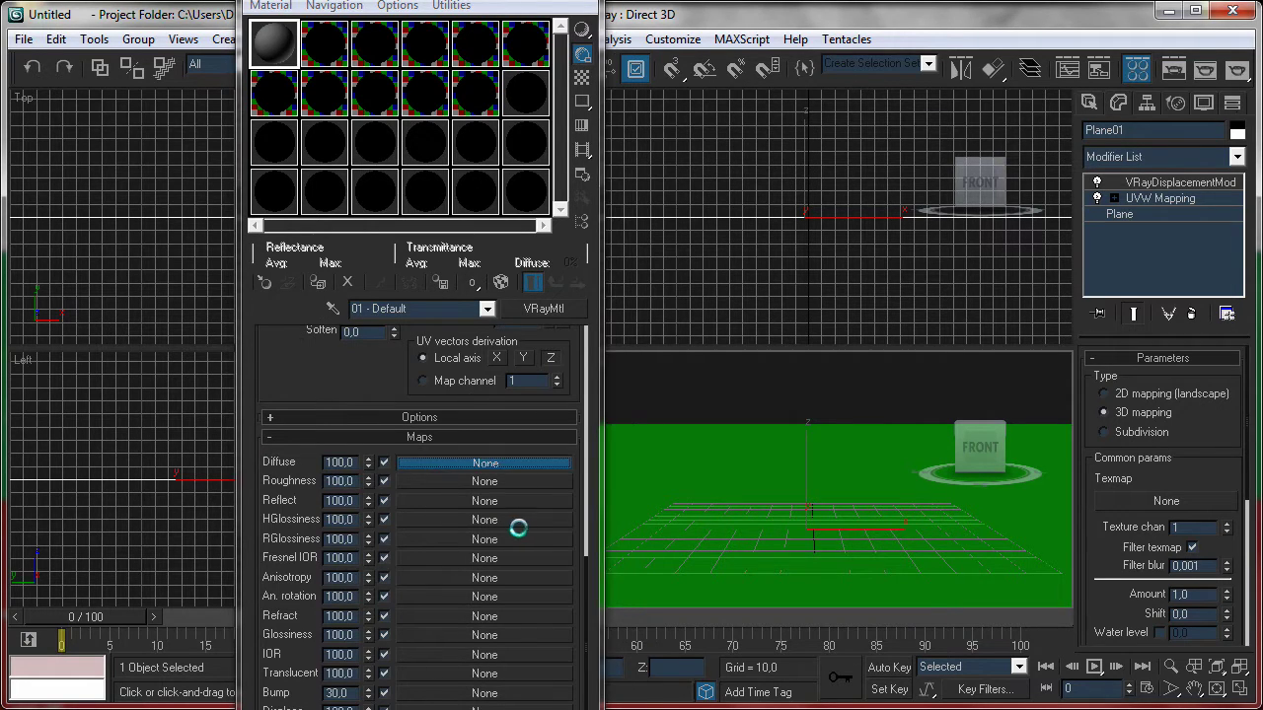
click(617, 31)
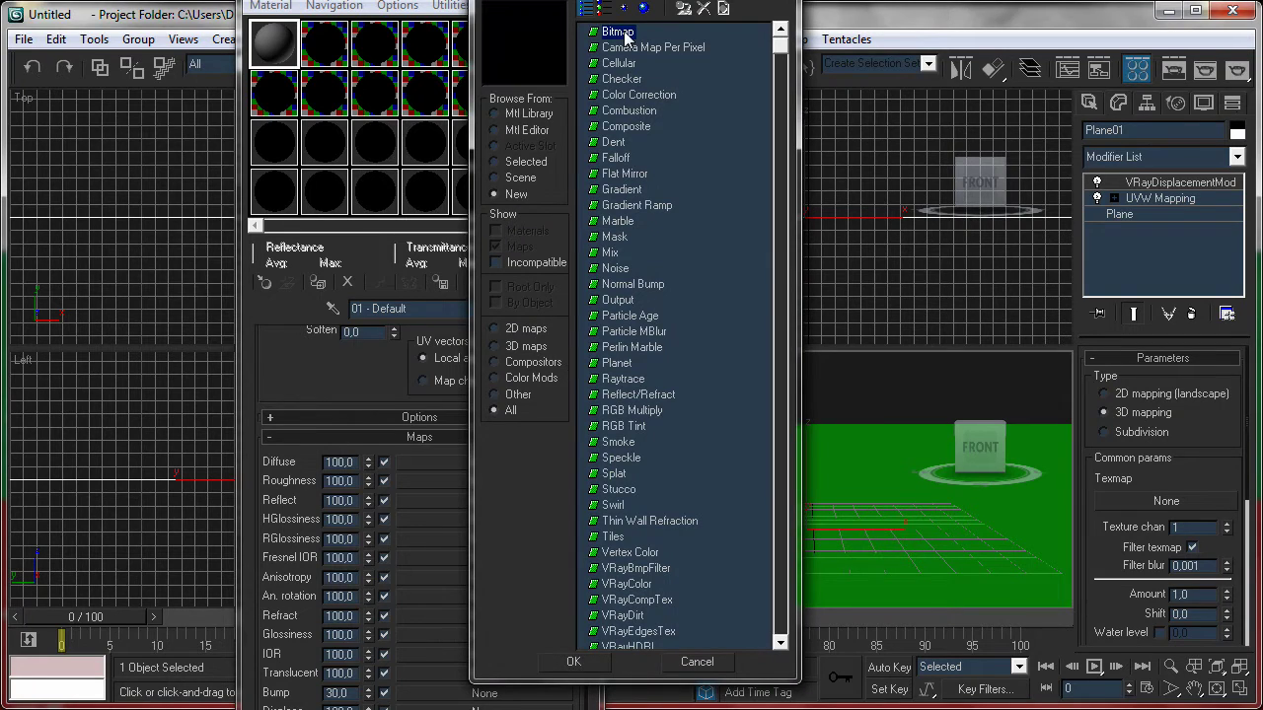
mouse_move(629, 2)
mouse_down()
mouse_move(630, 77)
mouse_move(797, 71)
mouse_up()
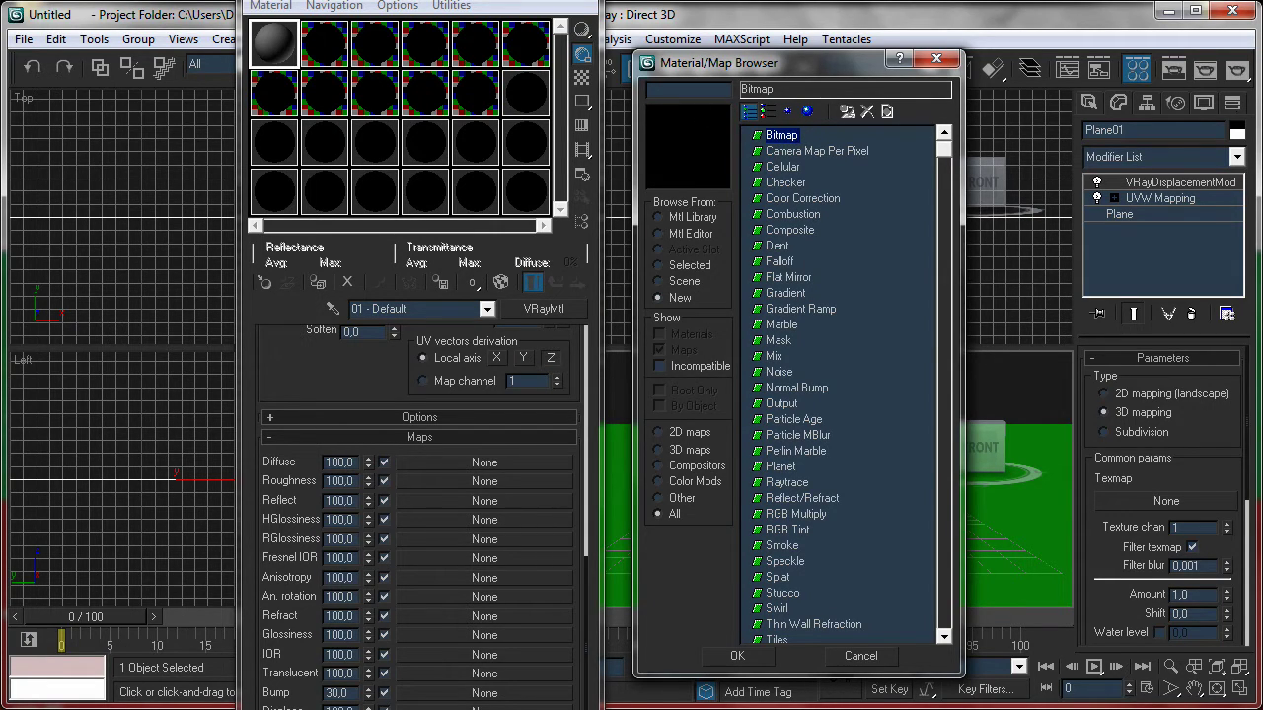
double_click(789, 136)
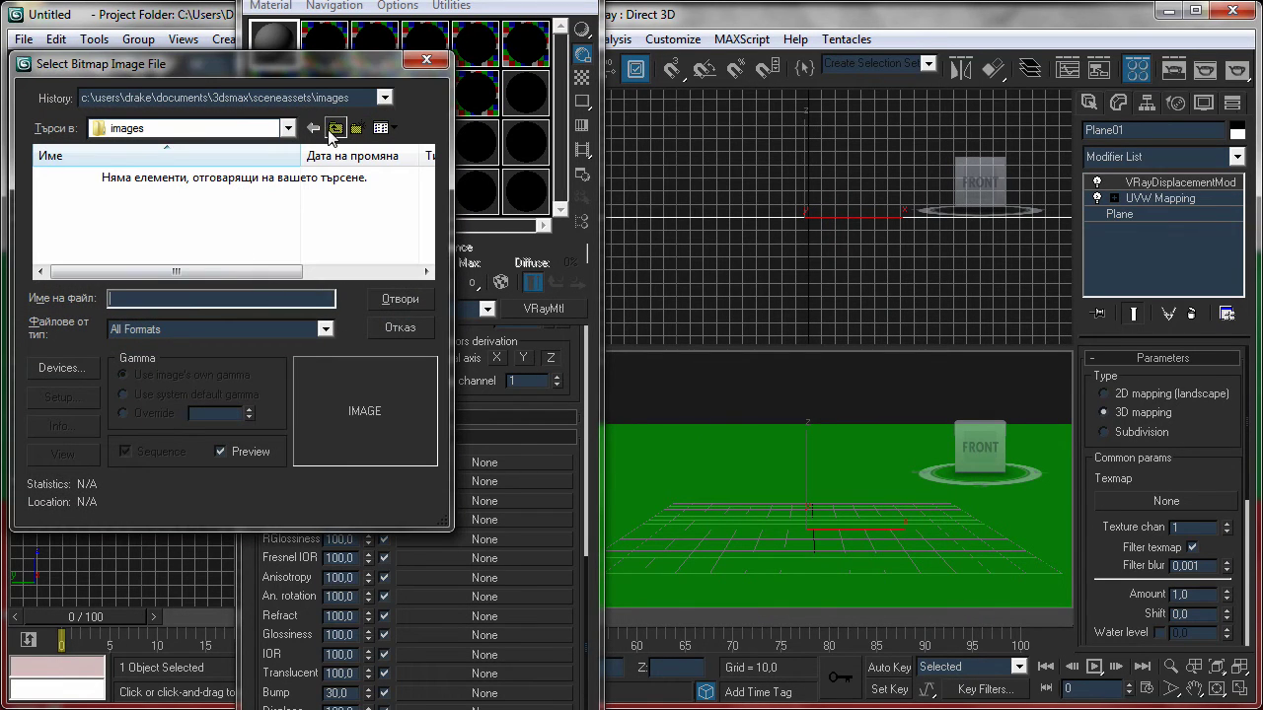
click(335, 129)
scroll(157, 267, down, 3)
scroll(157, 266, down, 3)
click(158, 255)
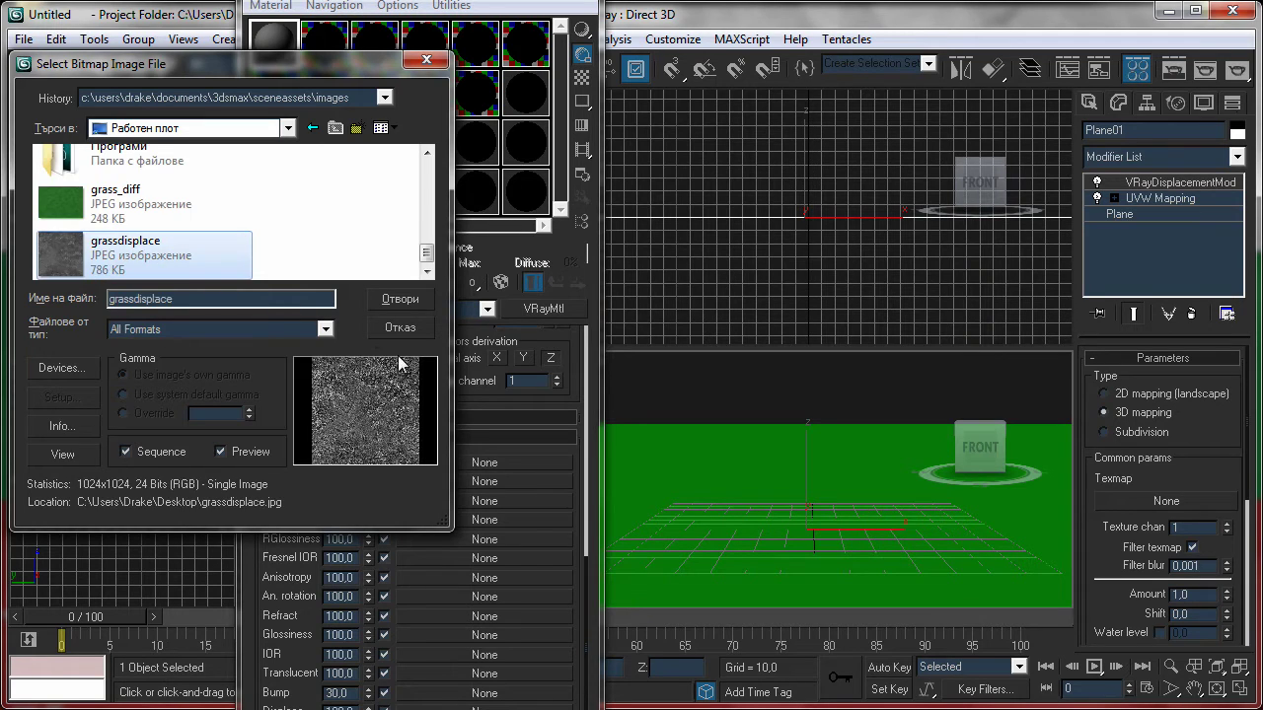
click(400, 298)
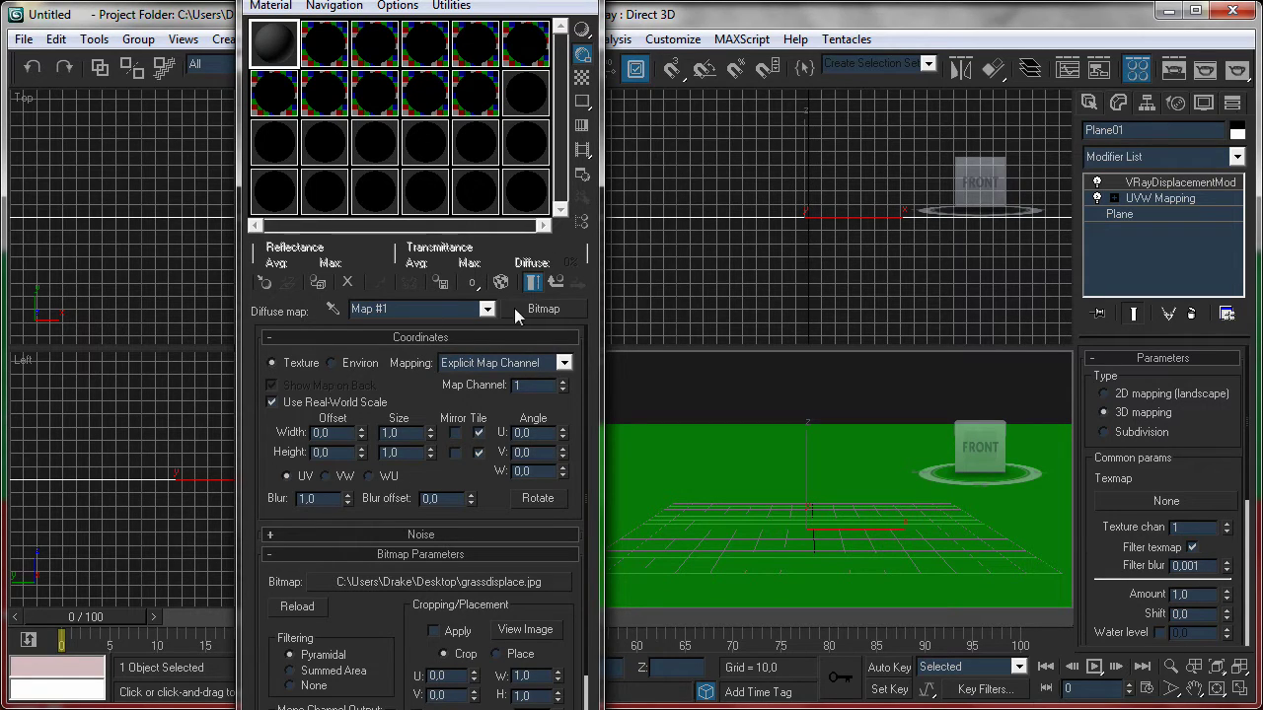
Step: Replace the diffuse bitmap image with grass_diff.jpg
click(541, 308)
key(Escape)
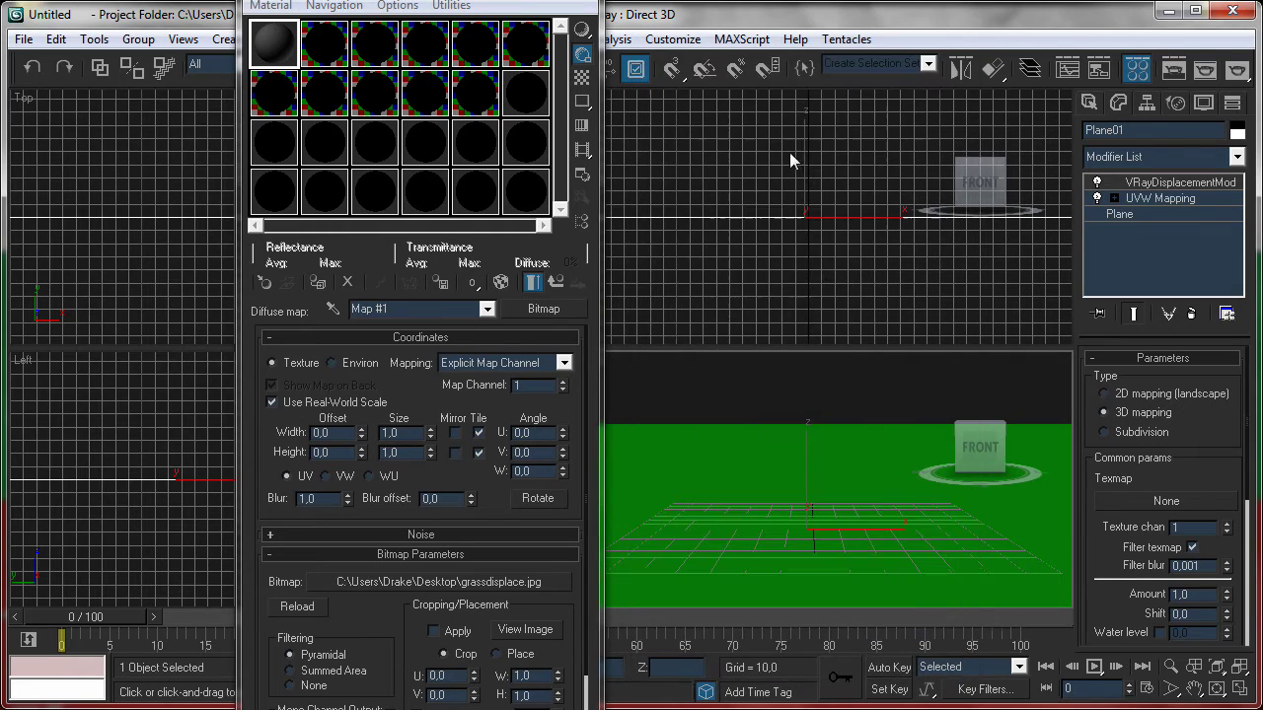
scroll(138, 227, down, 1)
scroll(134, 247, down, 5)
click(168, 202)
click(399, 298)
Step: Apply the grass material to Plane01 and show its texture in the viewport
key(m)
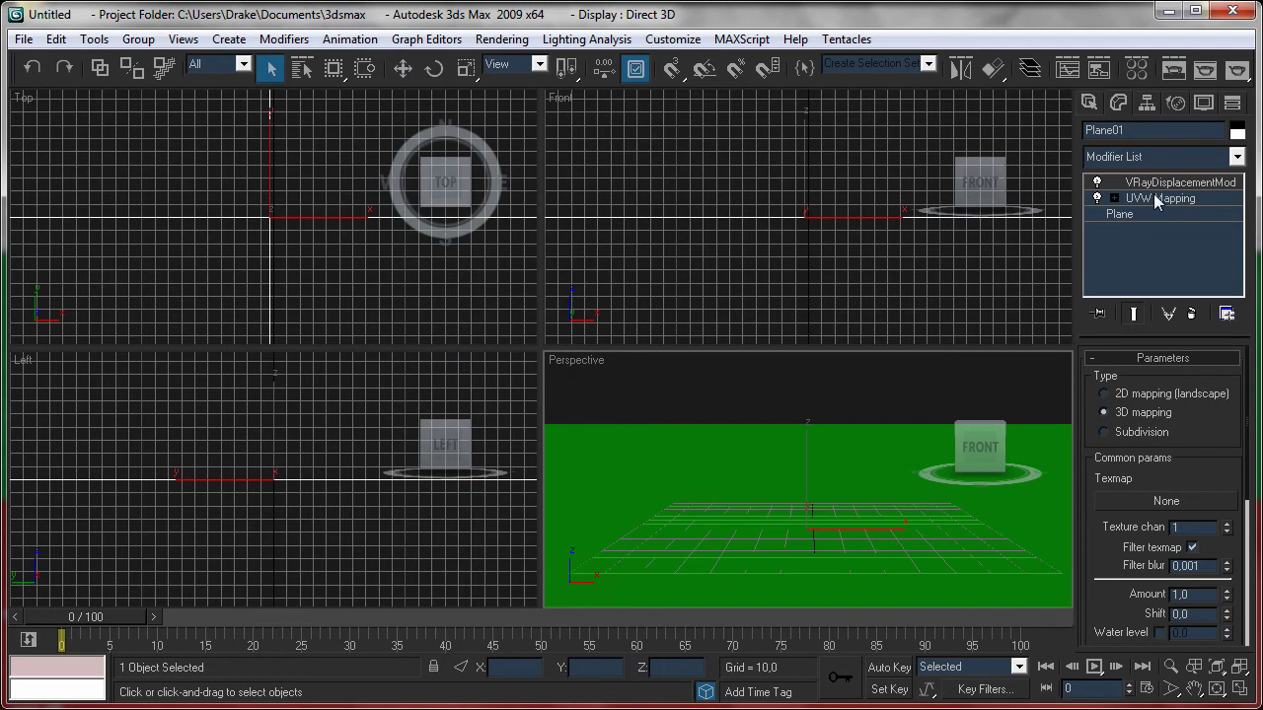
click(1157, 199)
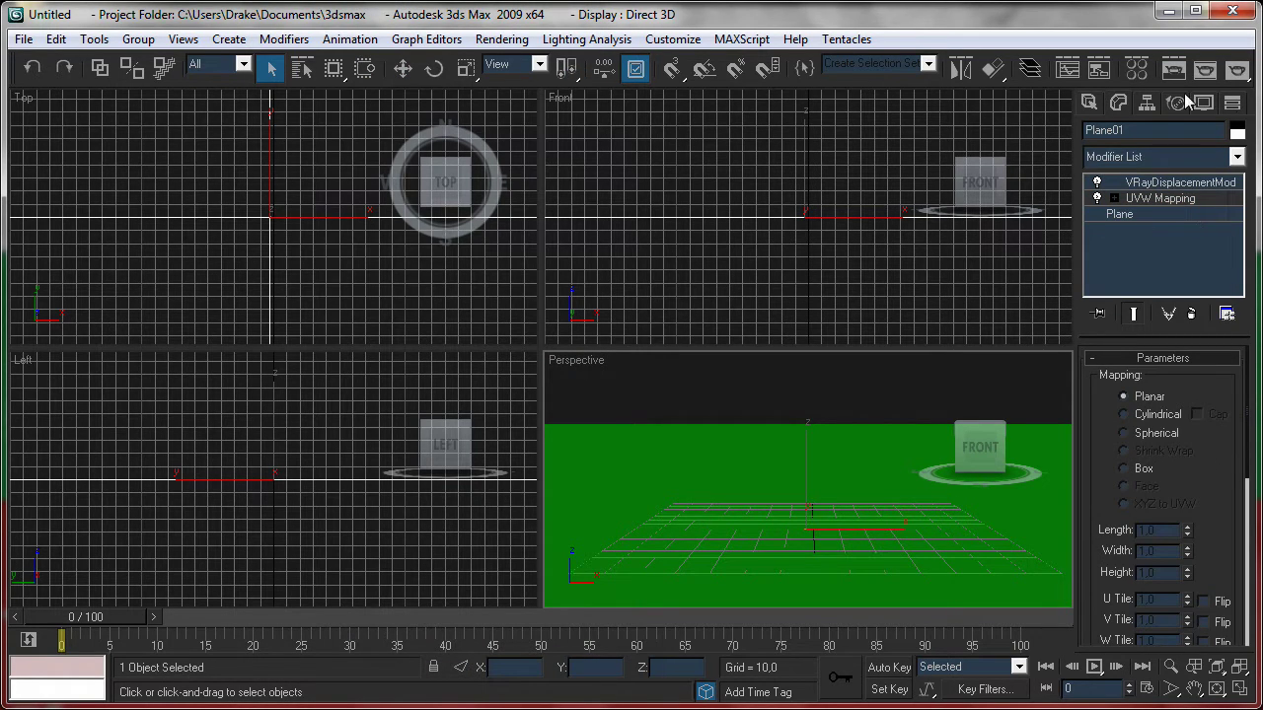
click(1136, 68)
drag(284, 52, 776, 434)
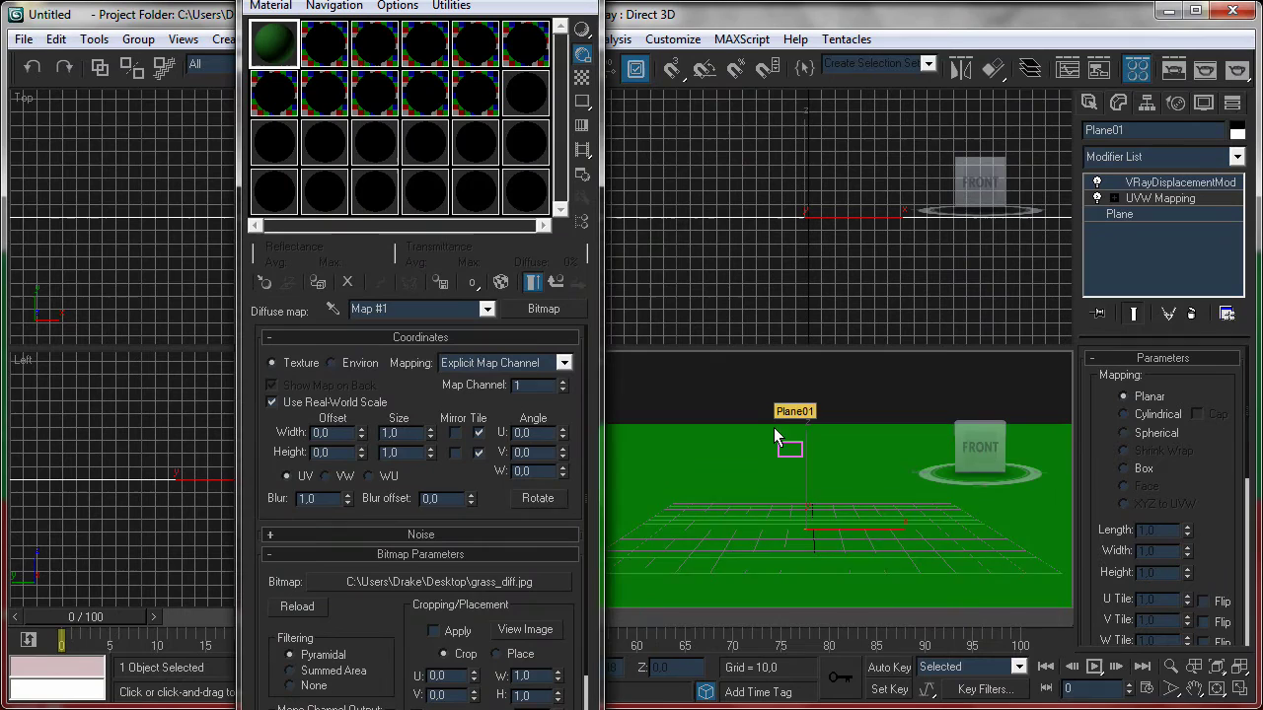
click(502, 283)
key(m)
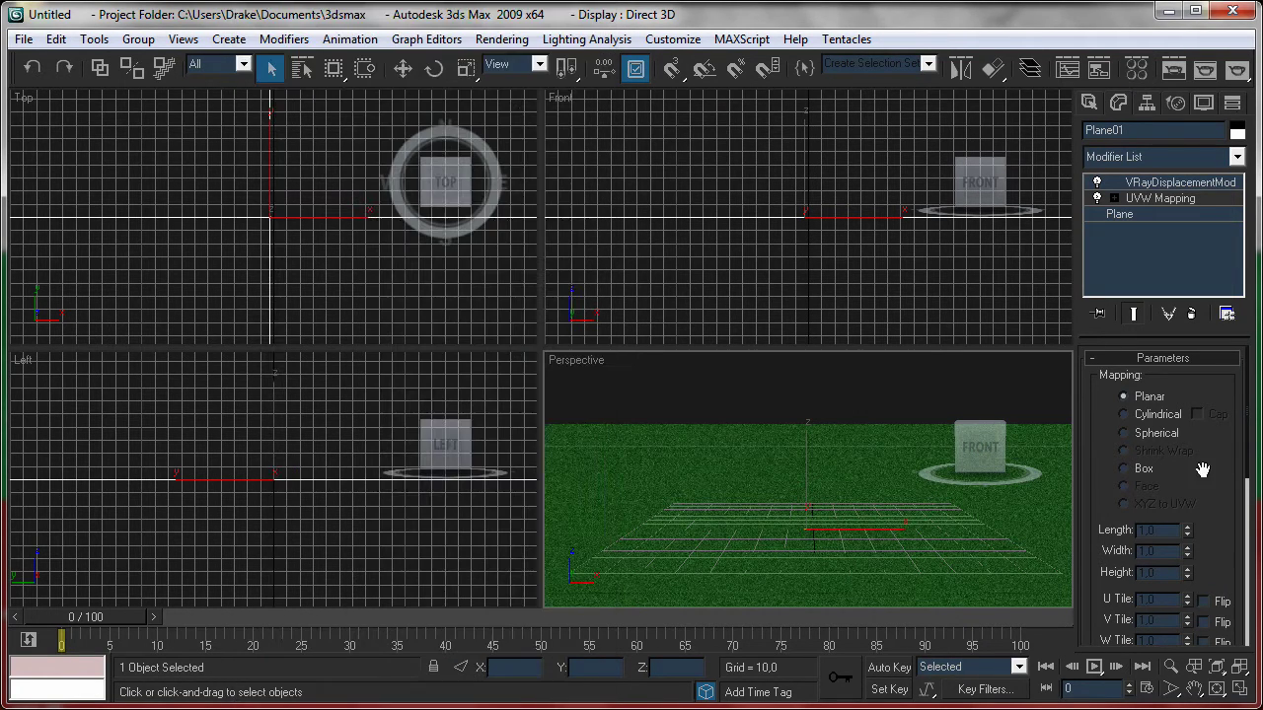
Step: Turn off Real-World Map Size and set U, V and W tiling to 15
drag(1191, 519, 1178, 426)
click(1140, 582)
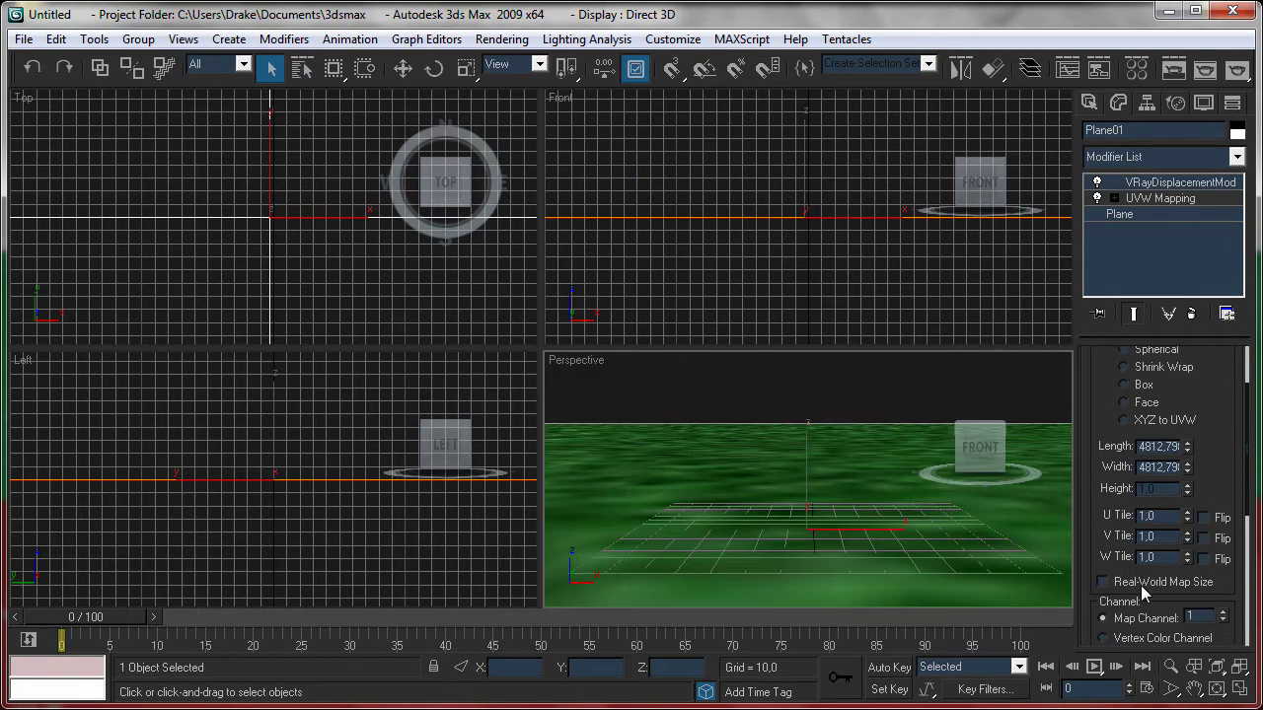
click(1154, 583)
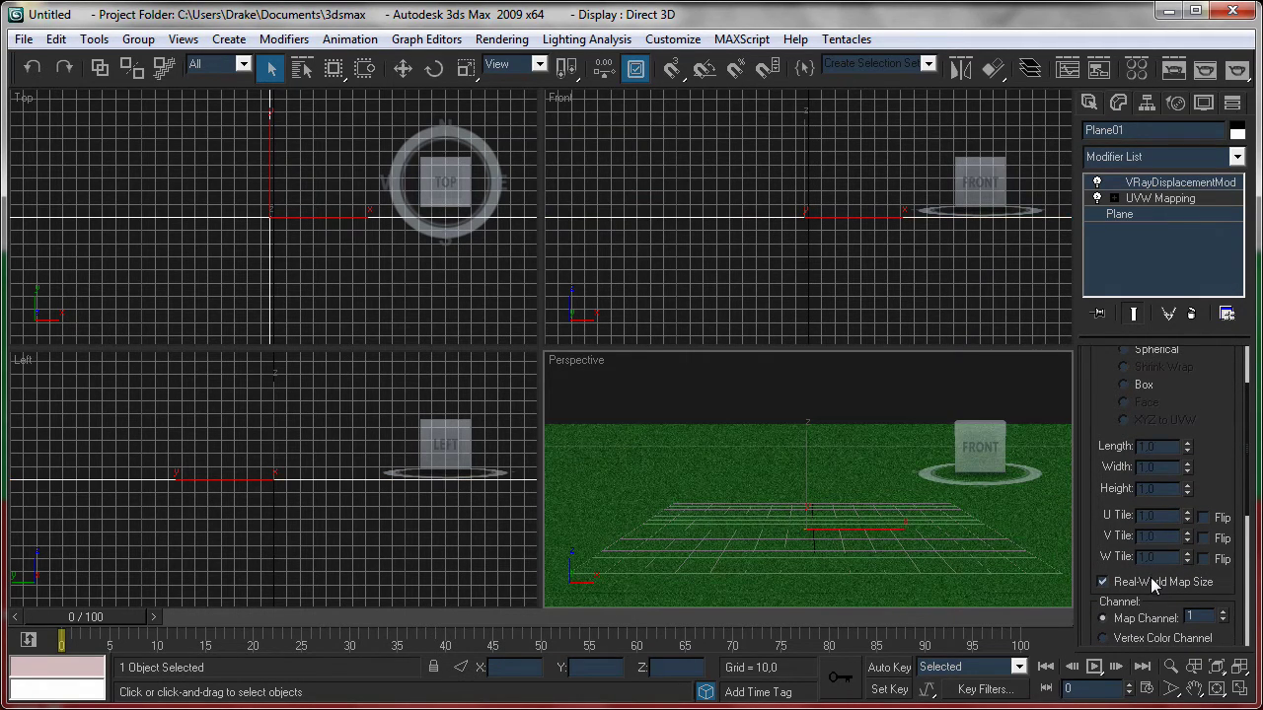
click(1154, 583)
click(1154, 583)
drag(1174, 523, 1118, 512)
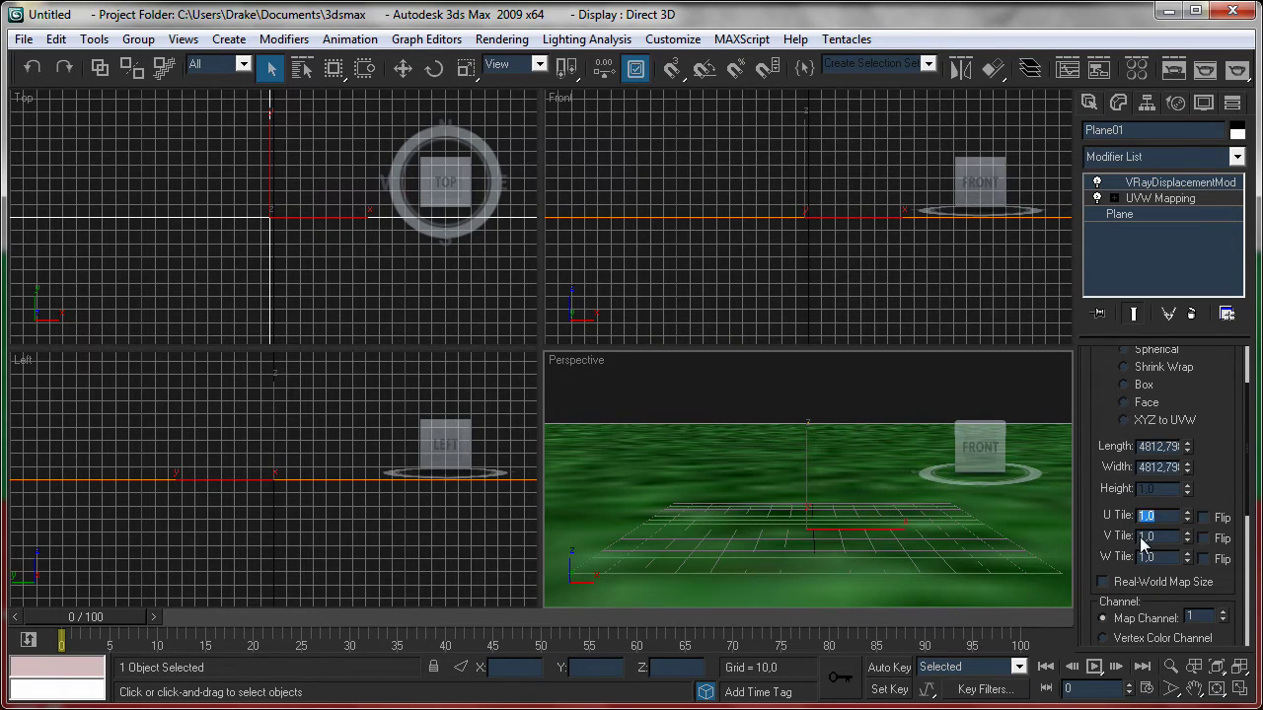
text(15)
key(Tab)
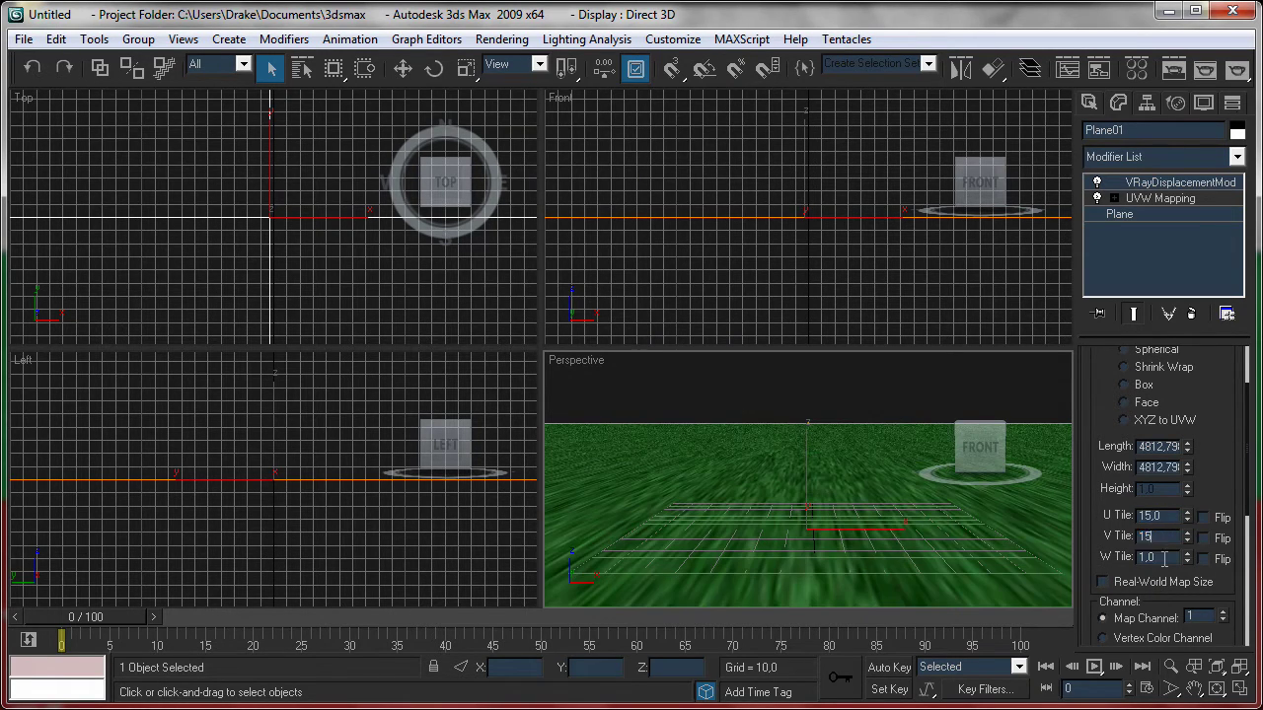
key(Tab)
text(15)
key(Return)
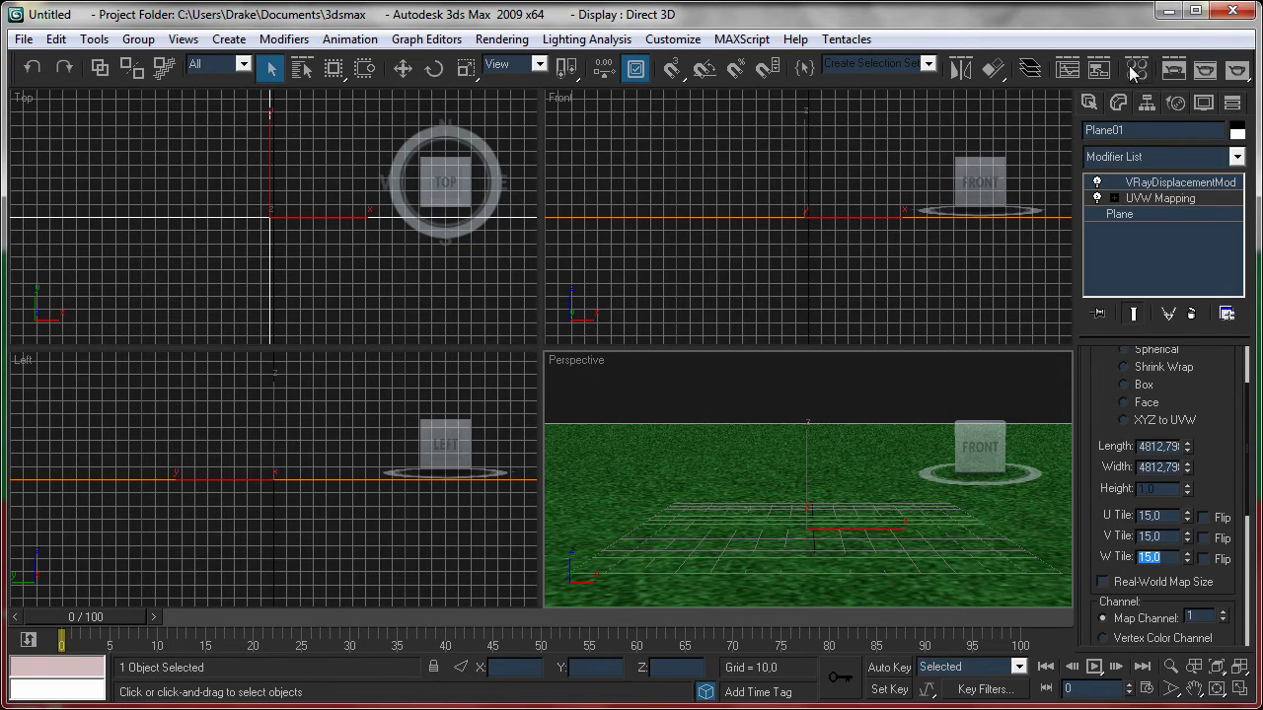
Step: Load grassdisplace.jpg as a Bitmap into the VRayDisplacementMod texture map slot
click(1160, 182)
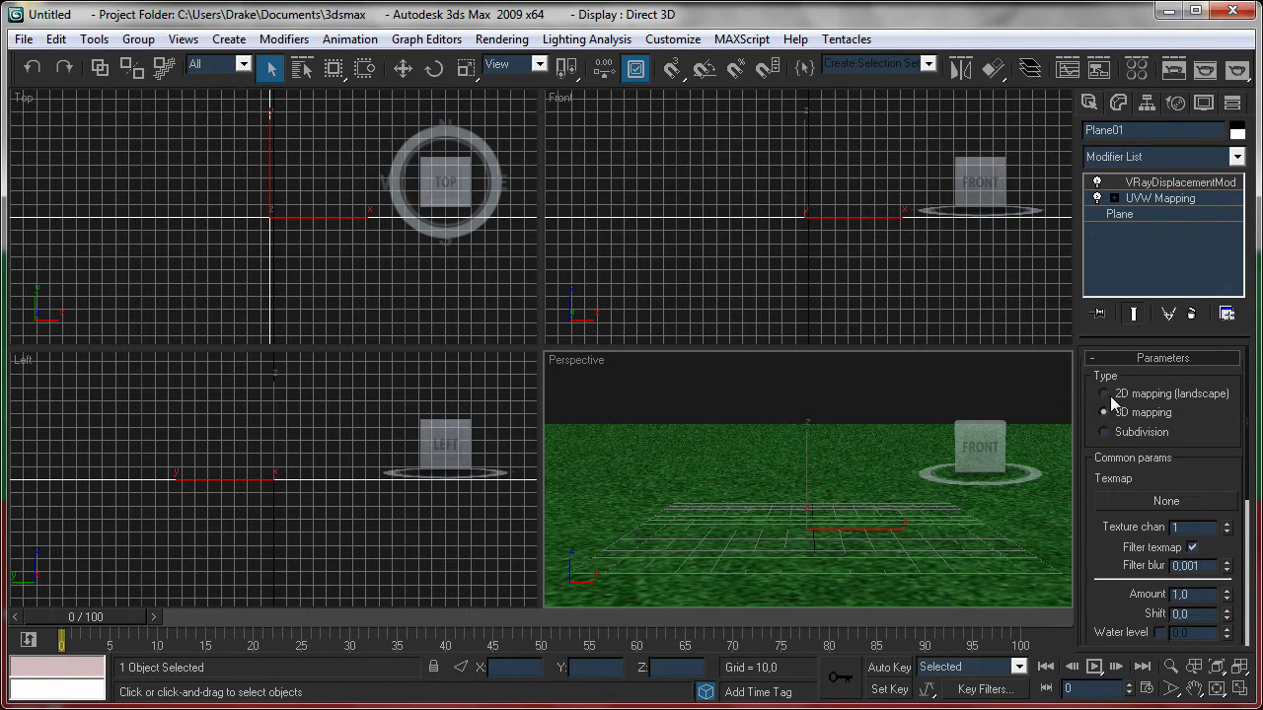
click(1159, 502)
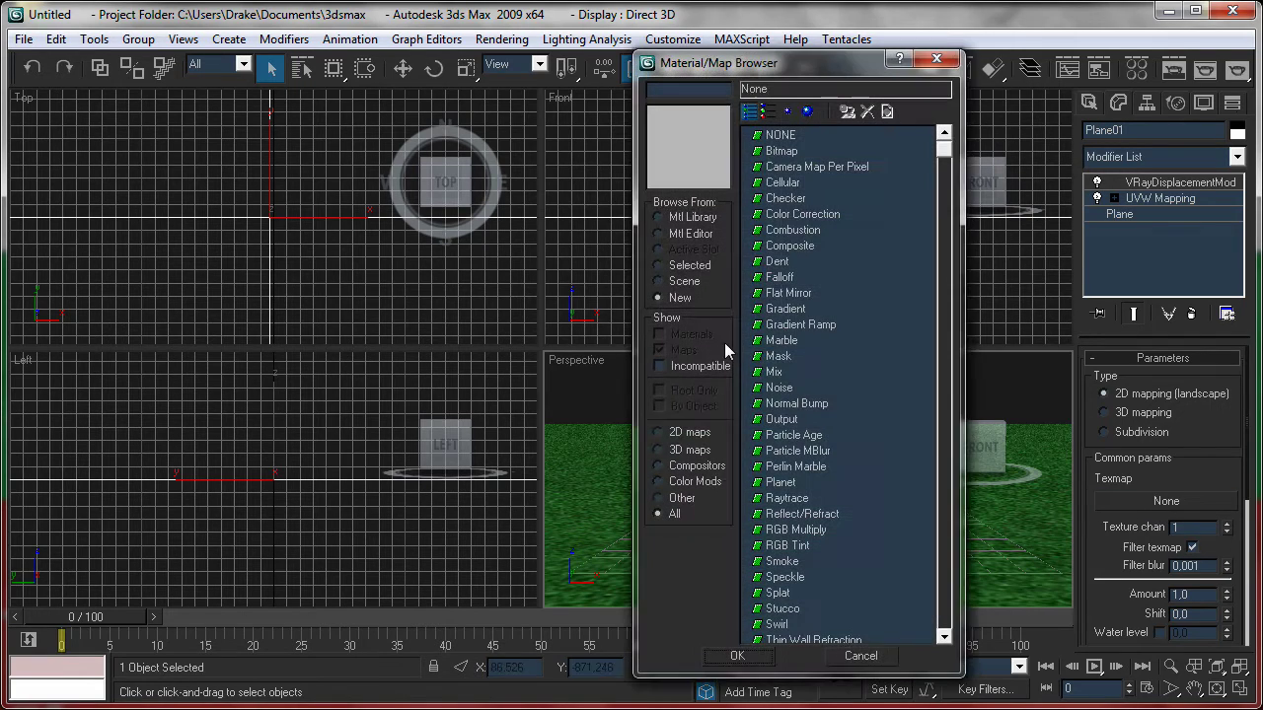
double_click(777, 155)
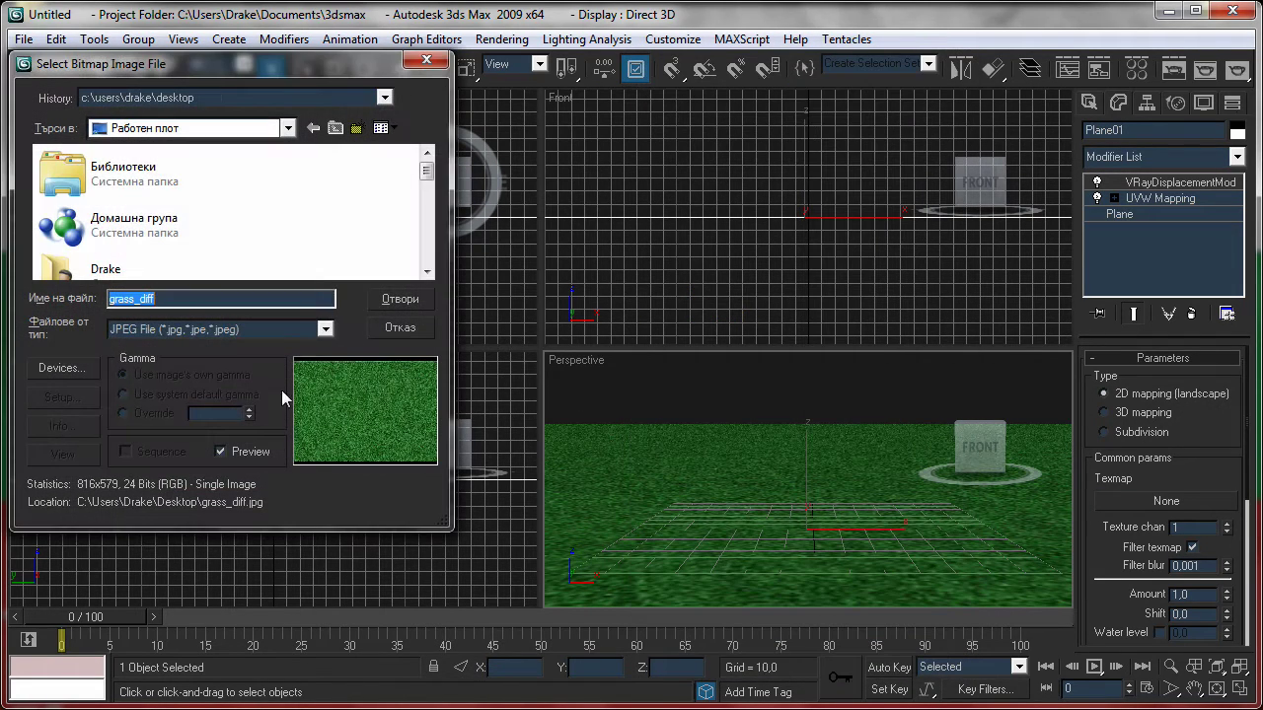
scroll(96, 244, down, 2)
scroll(96, 243, down, 3)
double_click(98, 255)
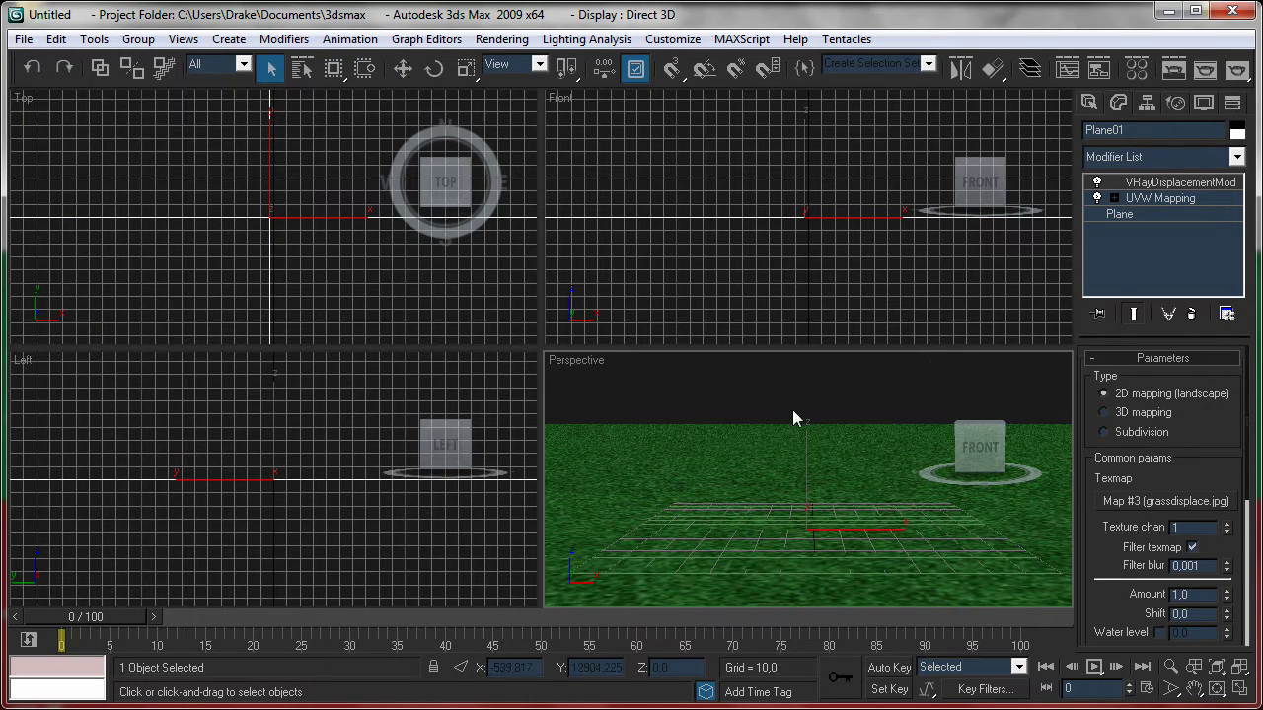
Step: Create a VRaySun in the Left view aimed at the origin, accepting the VRaySky environment map
click(1080, 99)
click(1144, 135)
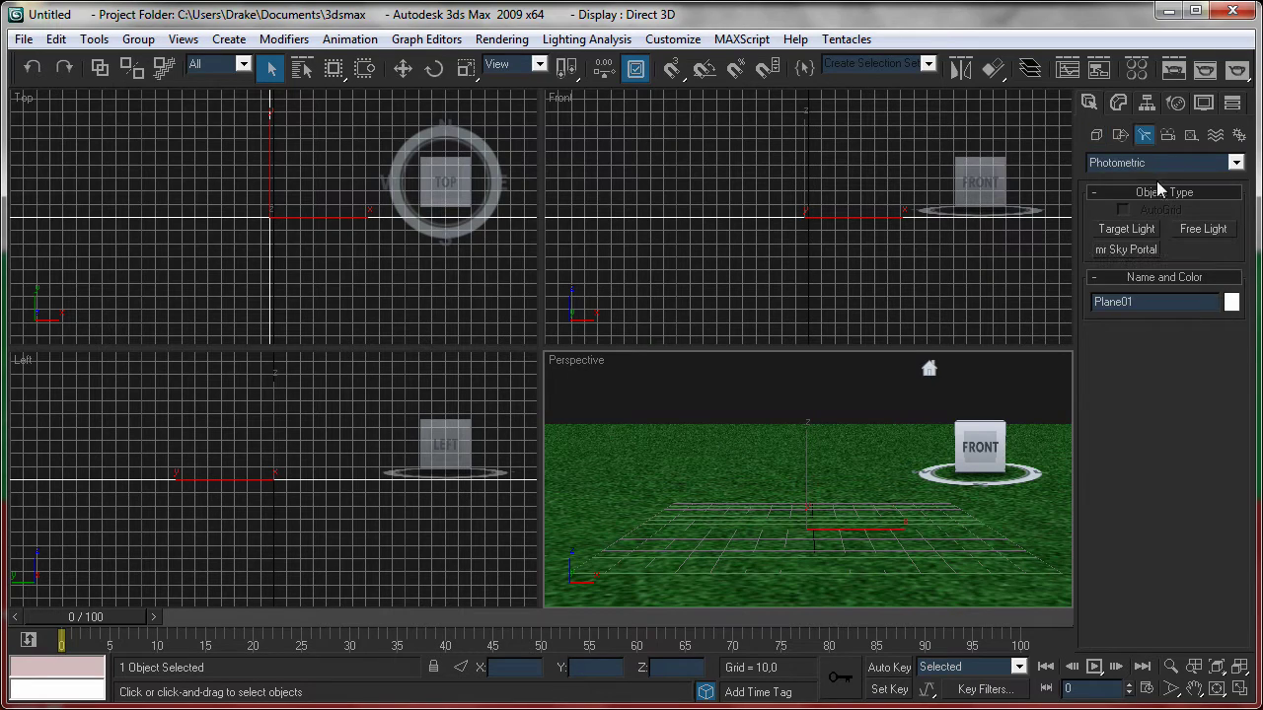
click(1159, 162)
click(1145, 203)
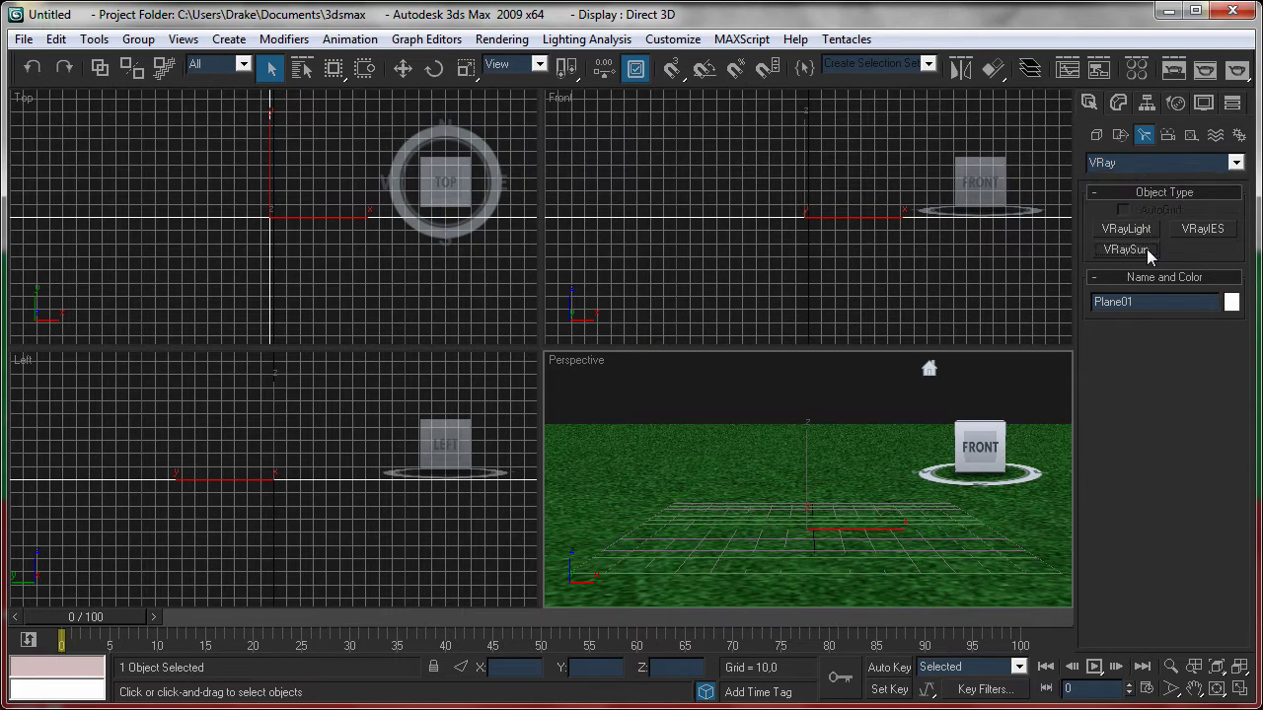
click(1146, 249)
click(307, 470)
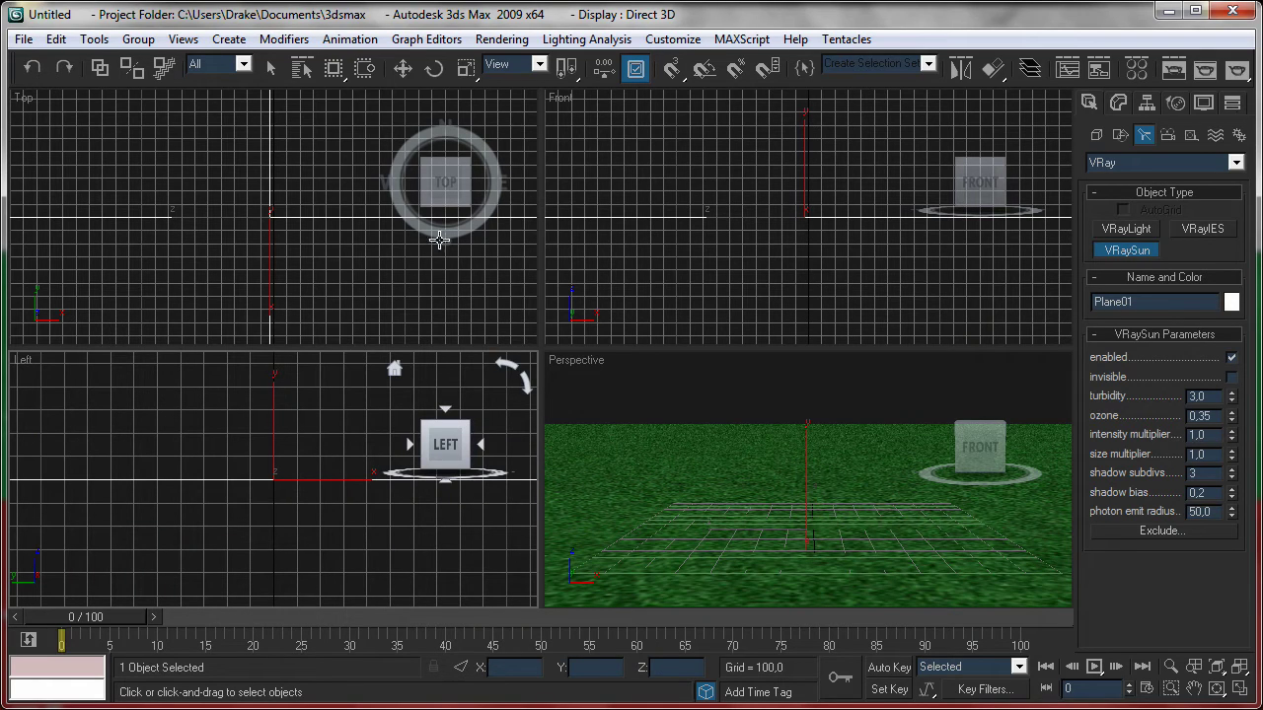
drag(183, 372, 282, 487)
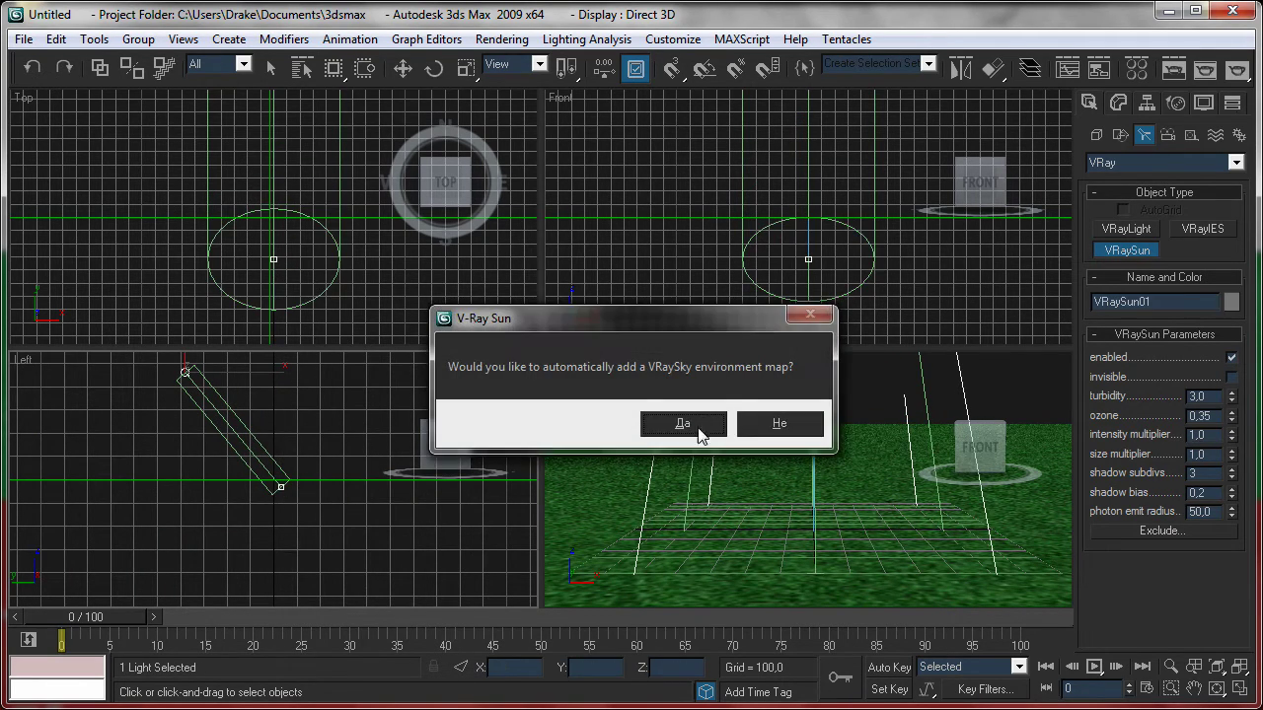
click(685, 426)
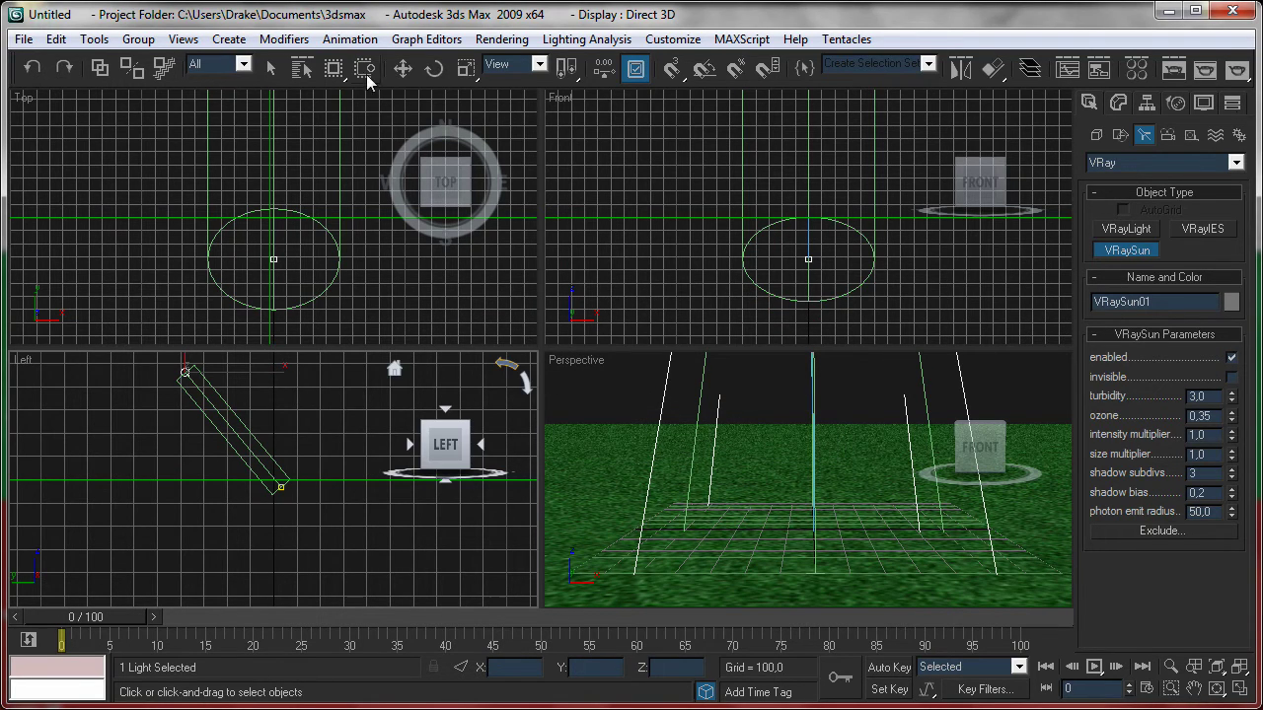
Step: Move the sun up and right in the Top view, then lower it in the Left view
click(403, 69)
right_click(823, 220)
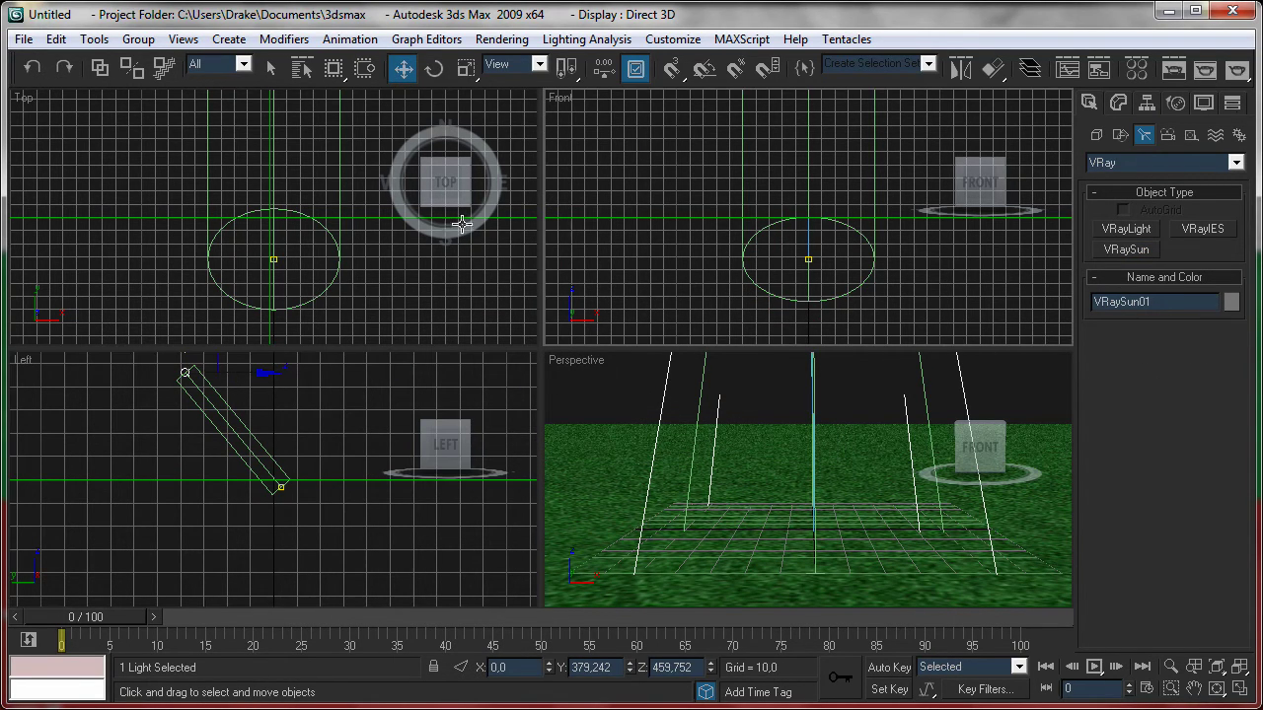
right_click(277, 226)
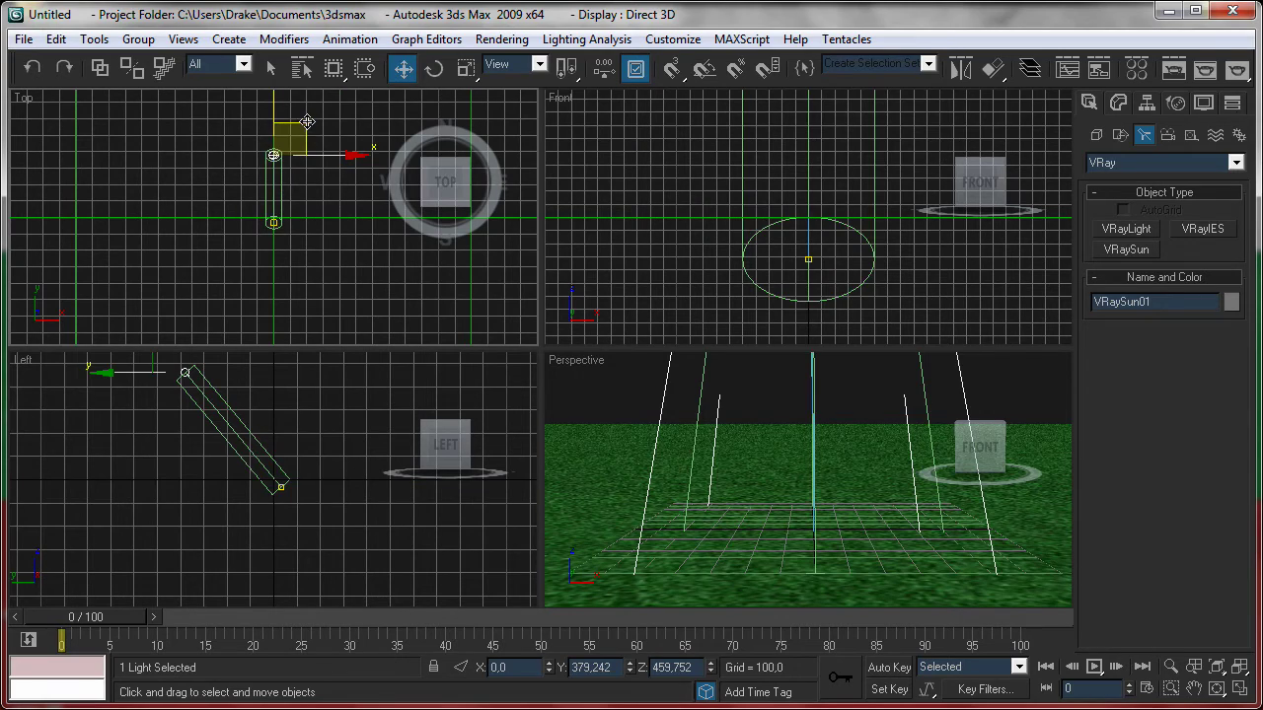
mouse_move(286, 126)
mouse_down()
mouse_move(391, 87)
mouse_move(406, 63)
mouse_up()
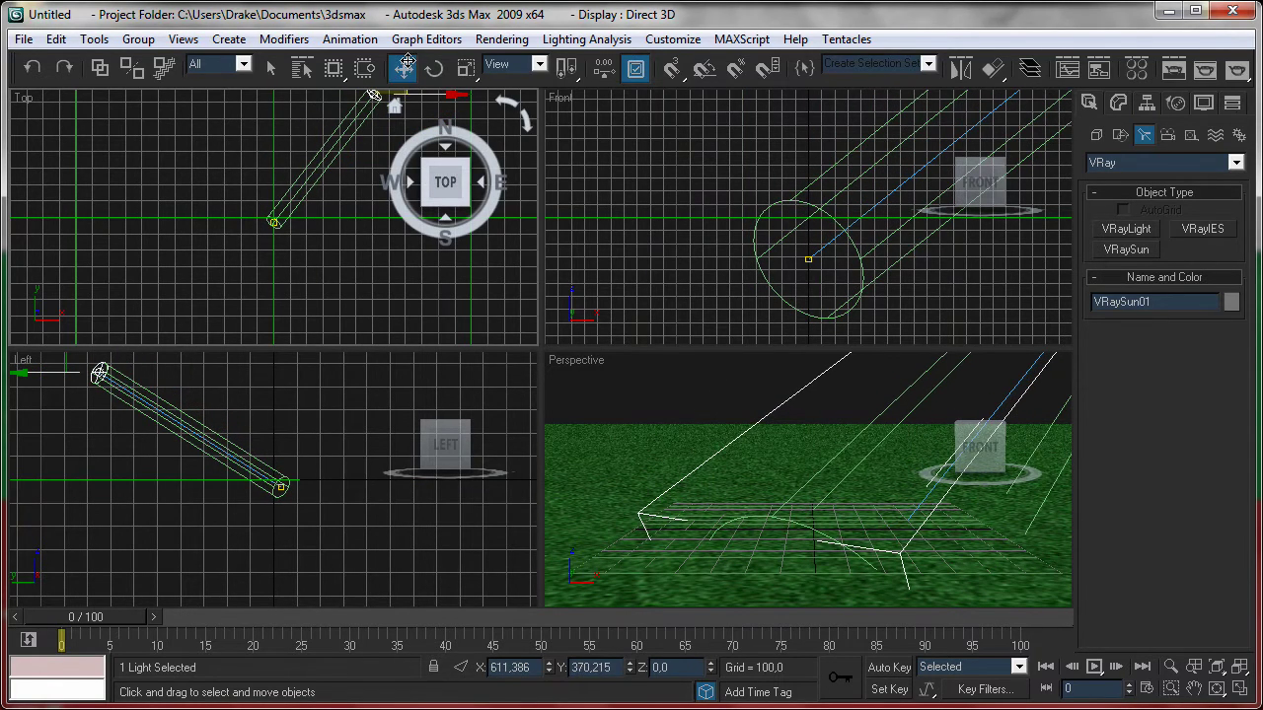
click(172, 394)
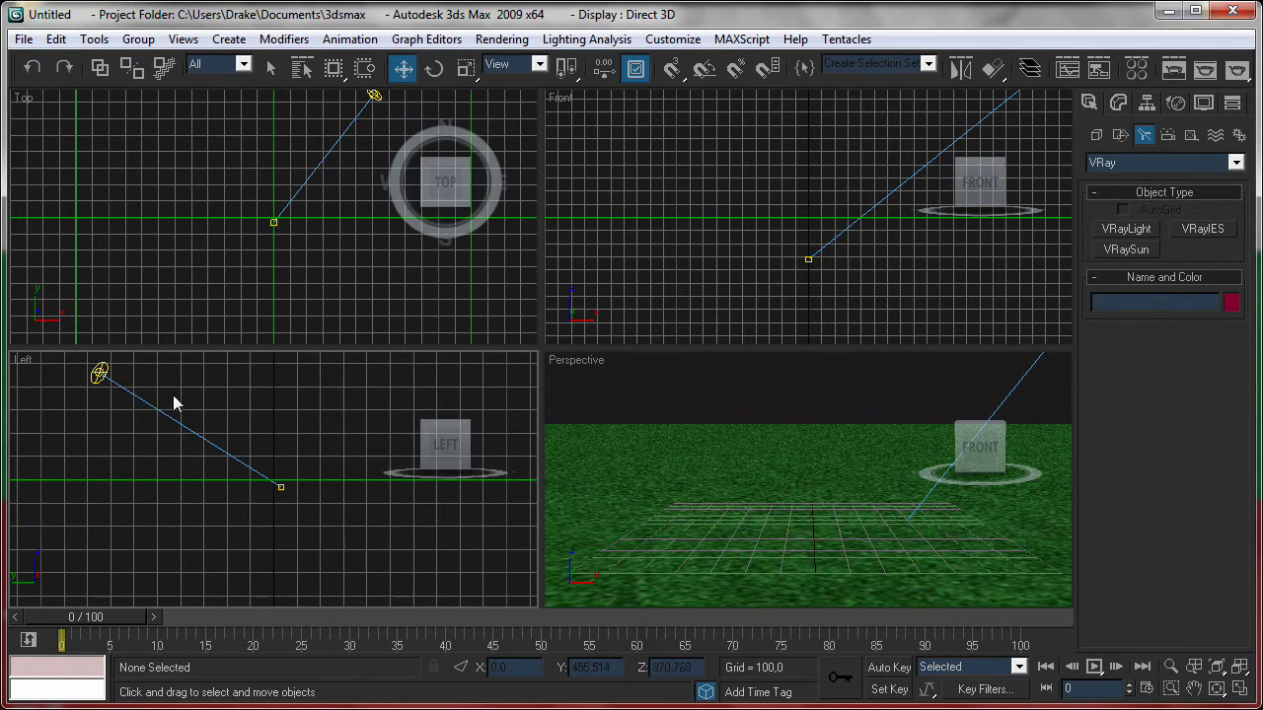
click(98, 374)
drag(132, 362, 133, 387)
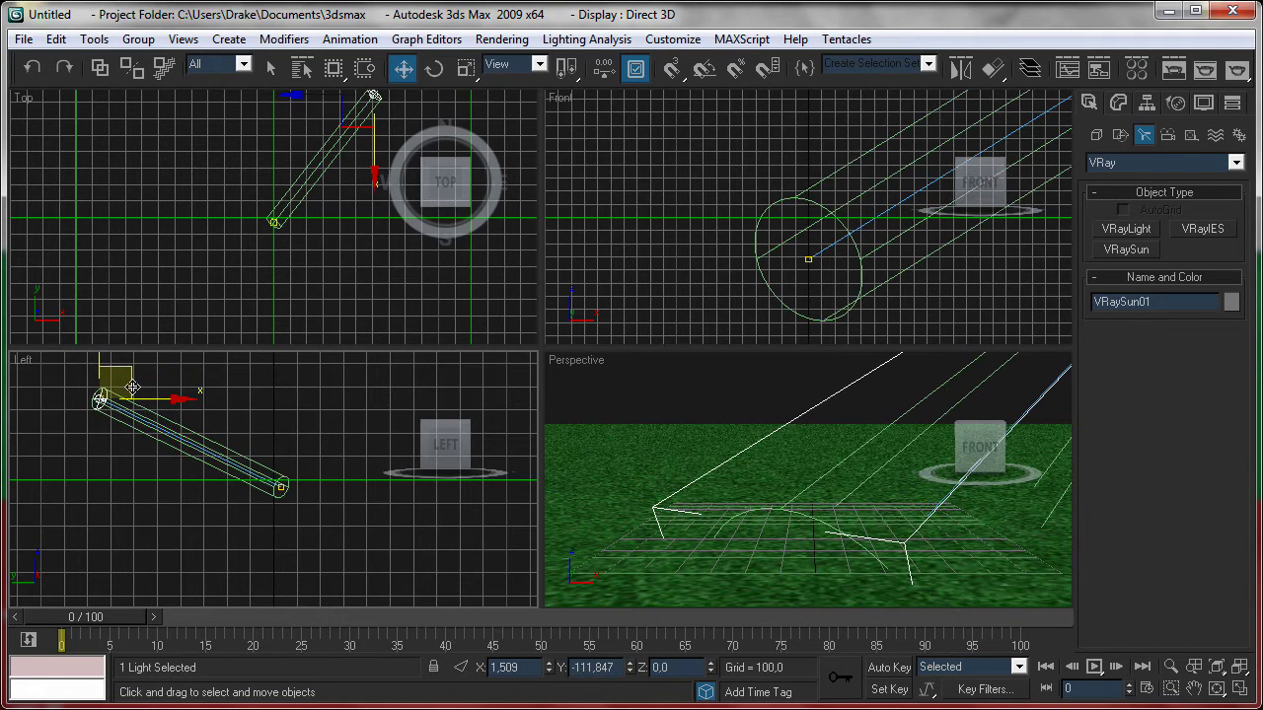
right_click(789, 408)
click(790, 402)
click(803, 494)
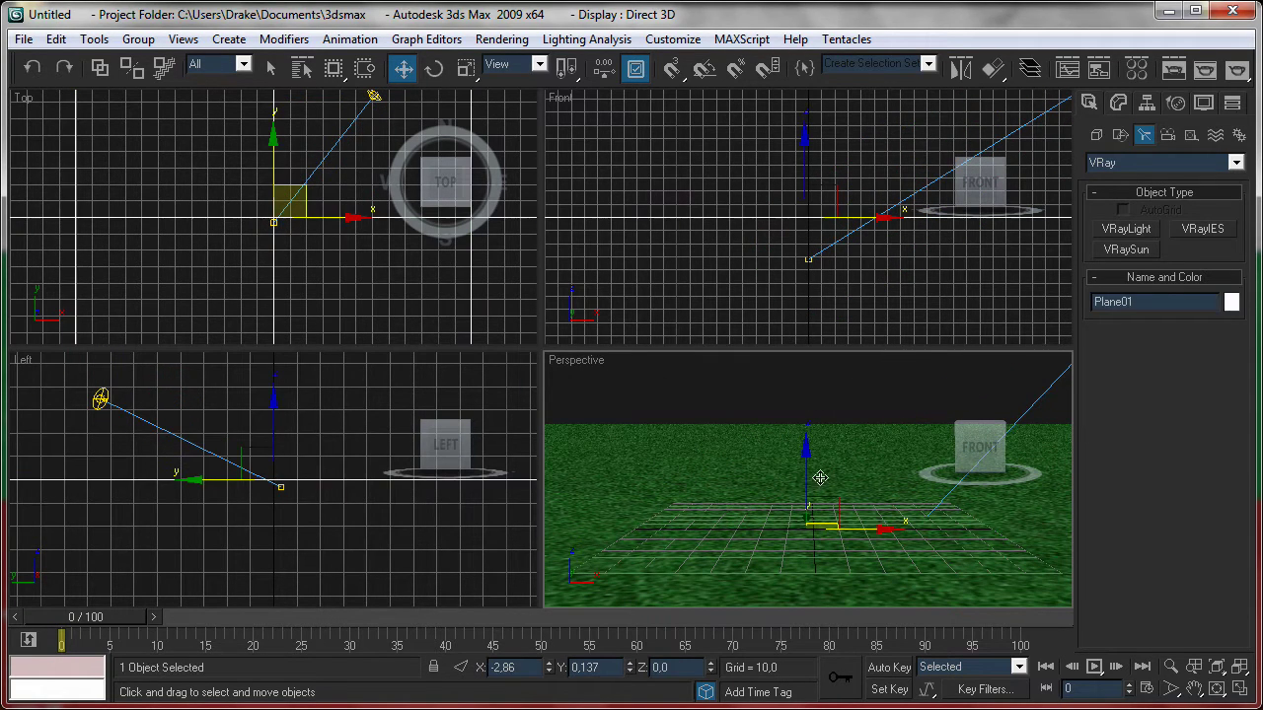
click(849, 398)
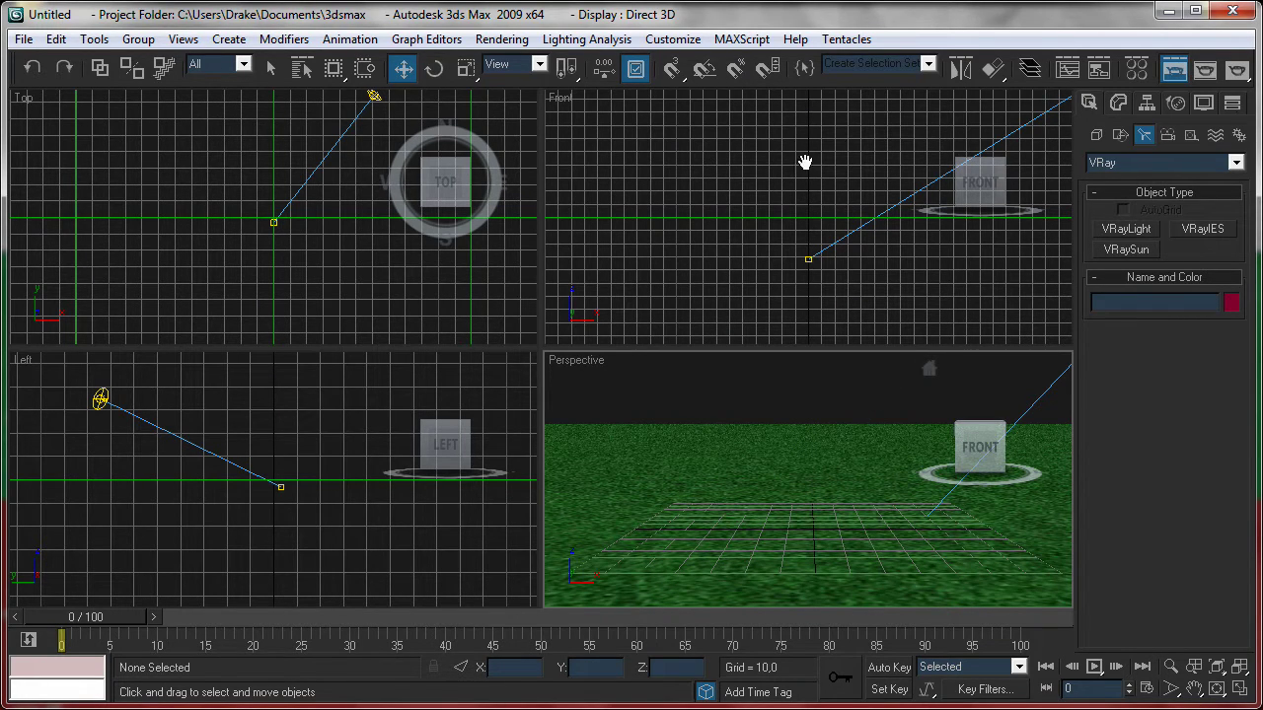
Step: Set the V-Ray antialiasing filter to Mitchell-Netravali and turn off Default lights
key(F10)
click(653, 74)
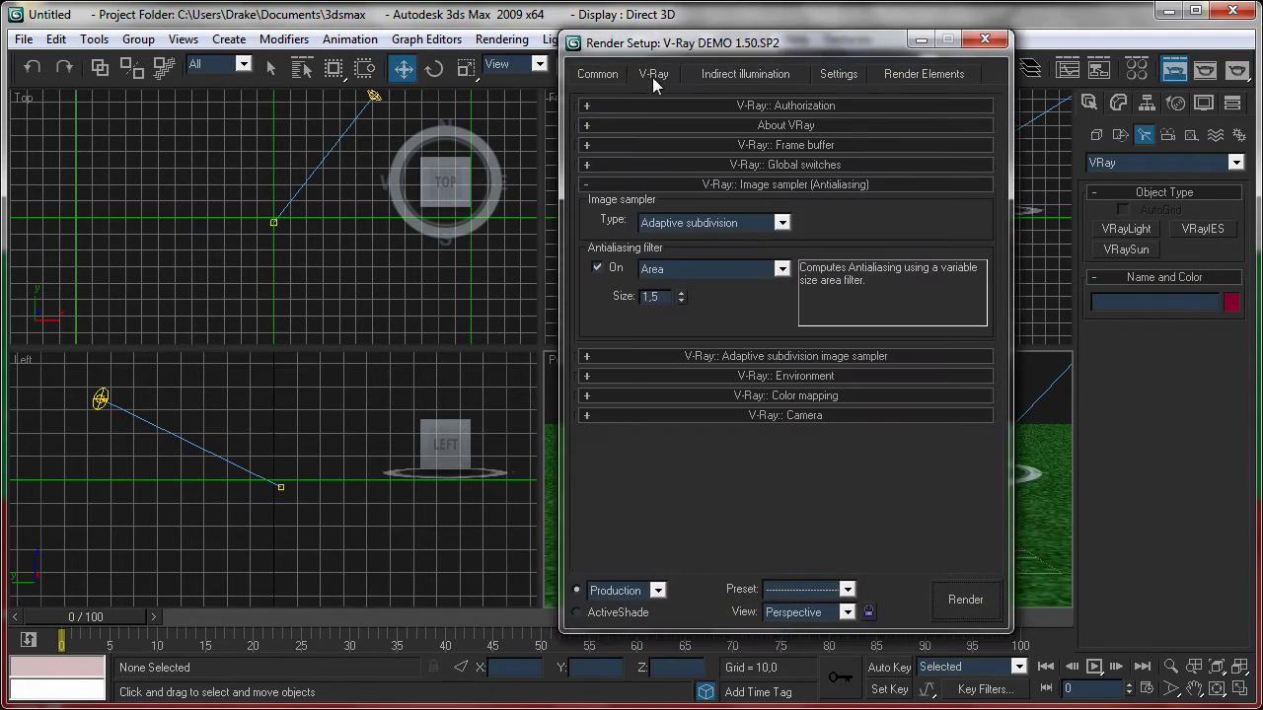
click(696, 266)
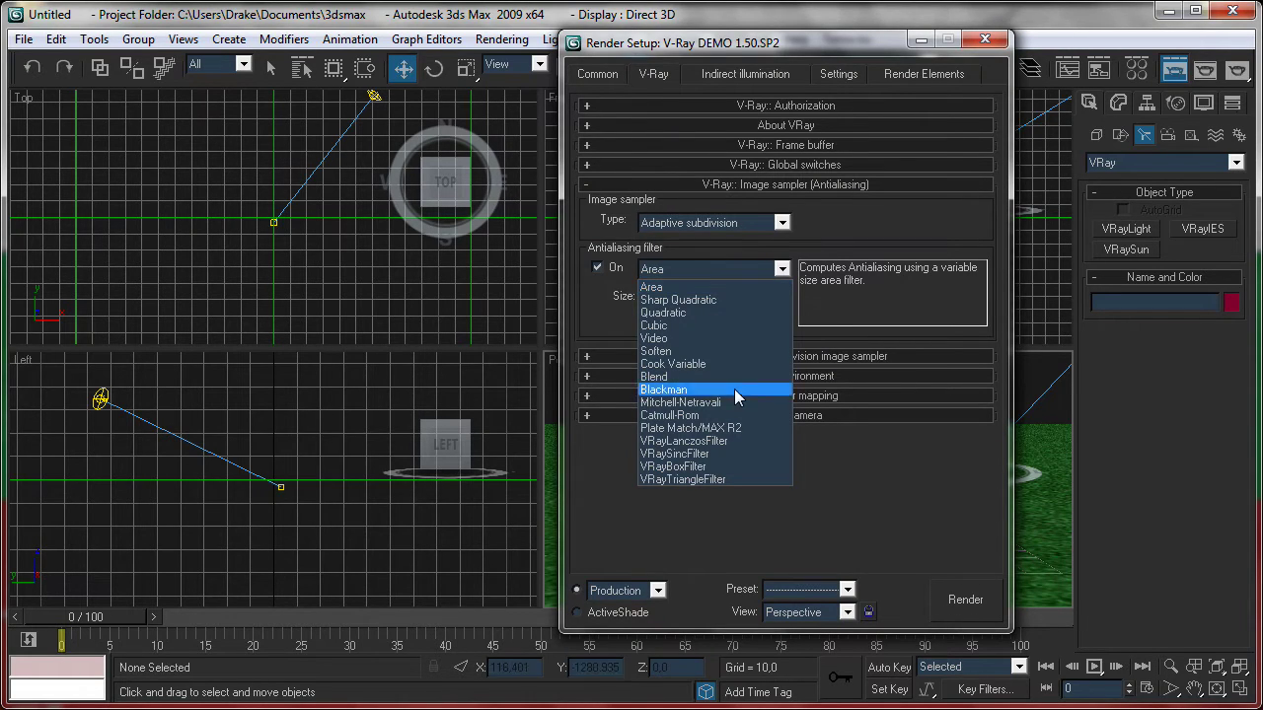
click(685, 404)
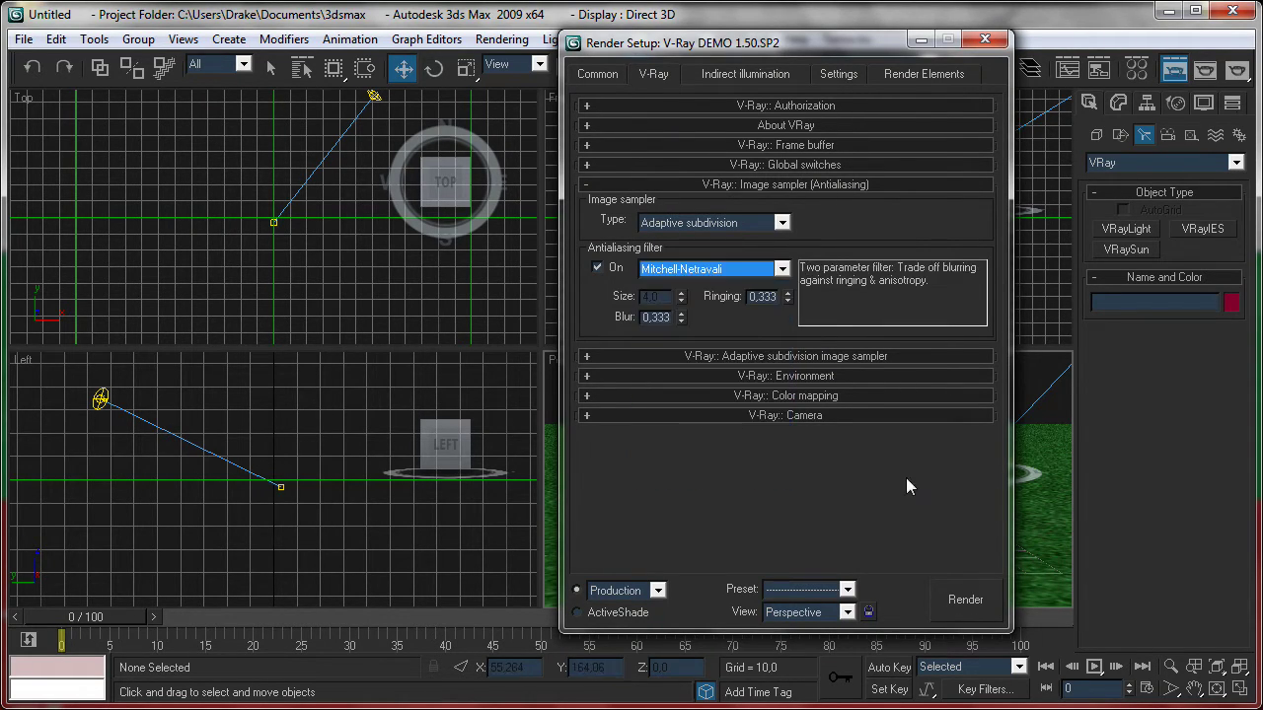
click(702, 185)
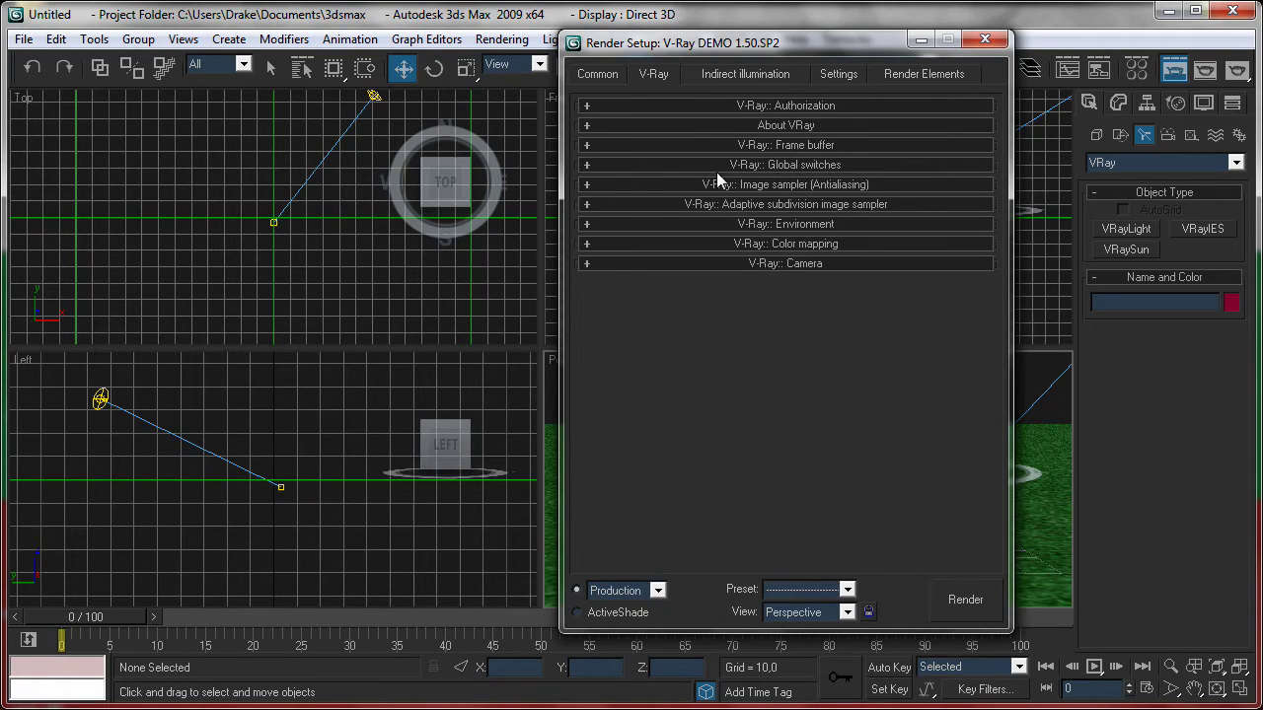
click(715, 165)
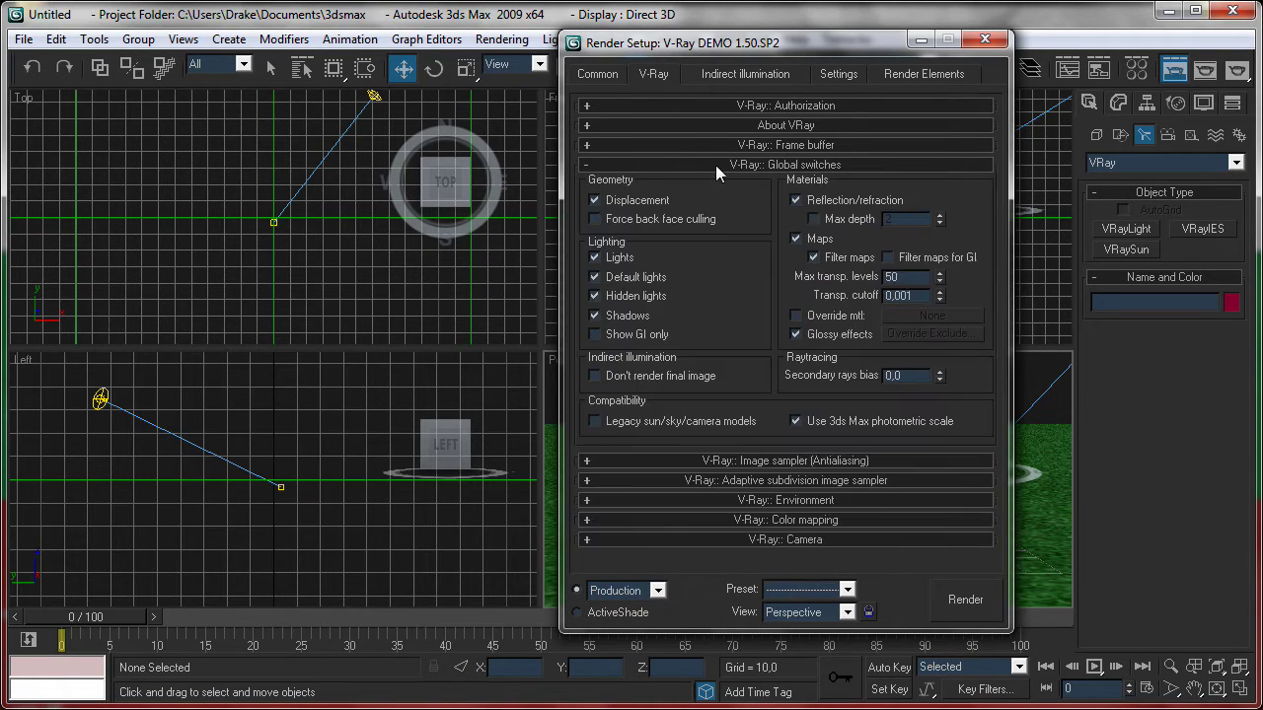
click(596, 278)
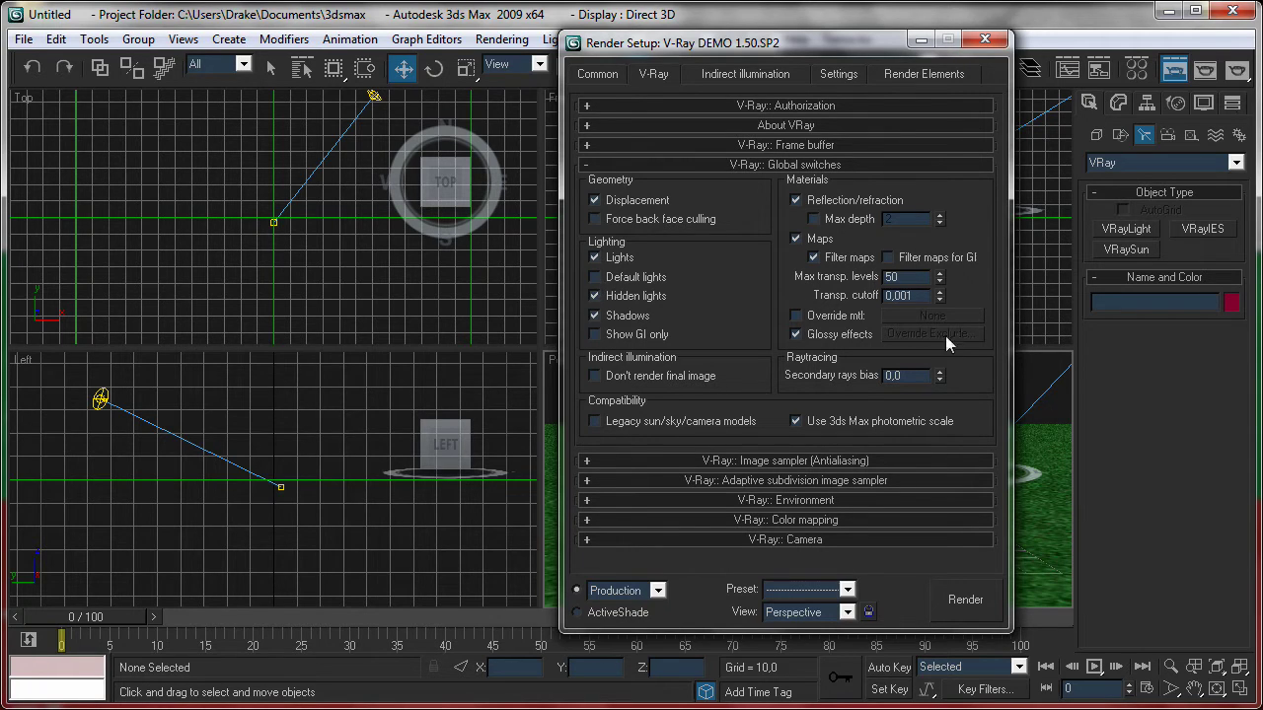
Step: Enable GI with Light cache secondary bounces and a Low irradiance preset showing the calculation phase
click(741, 75)
click(591, 131)
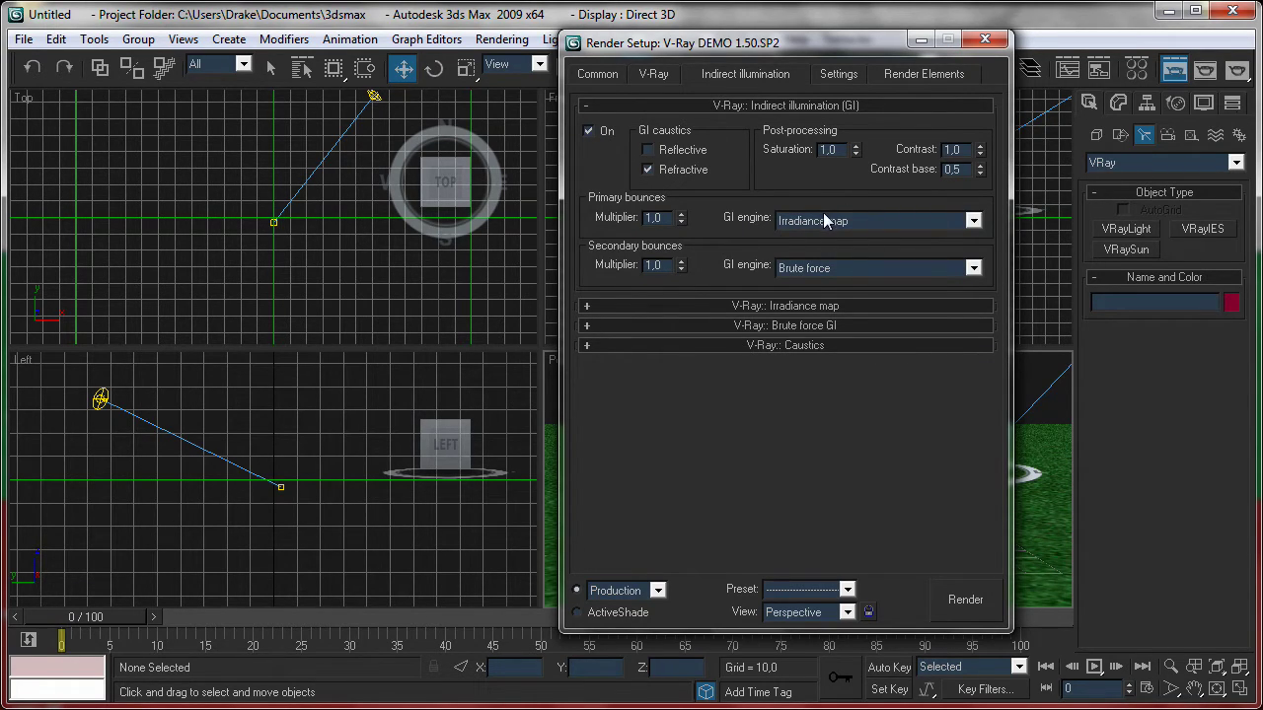
click(846, 267)
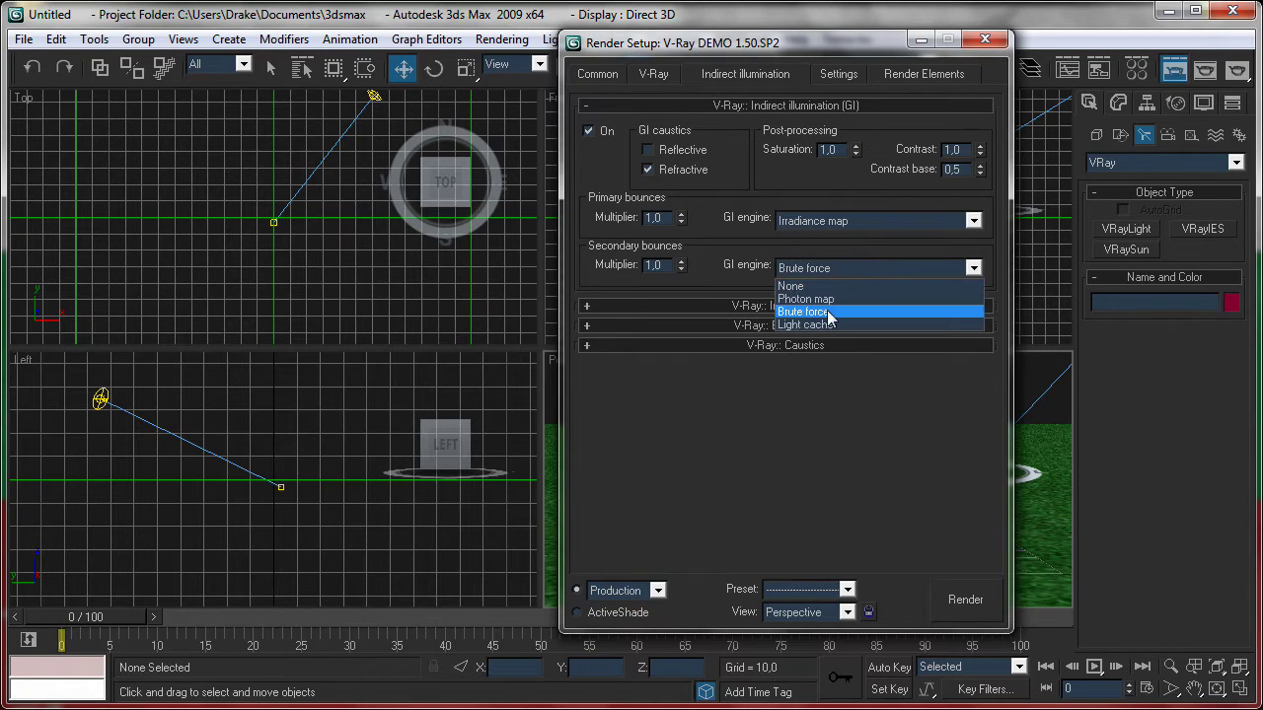
click(815, 325)
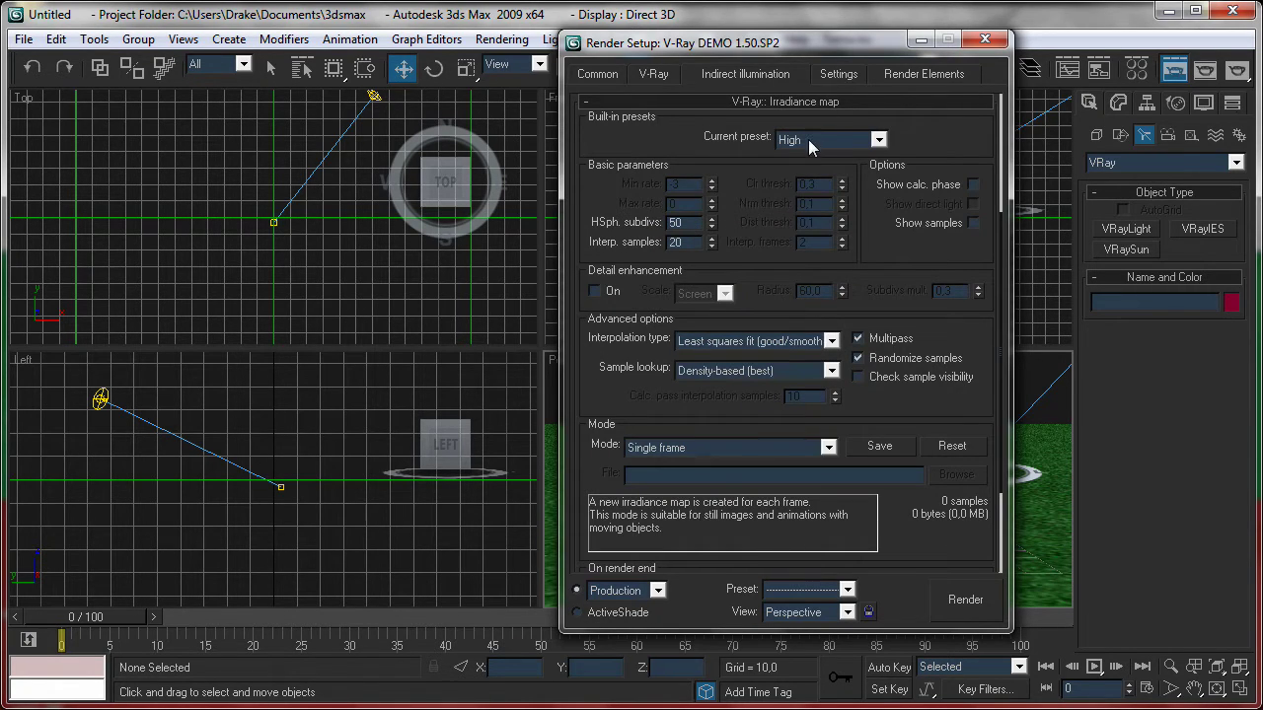
click(810, 143)
click(815, 185)
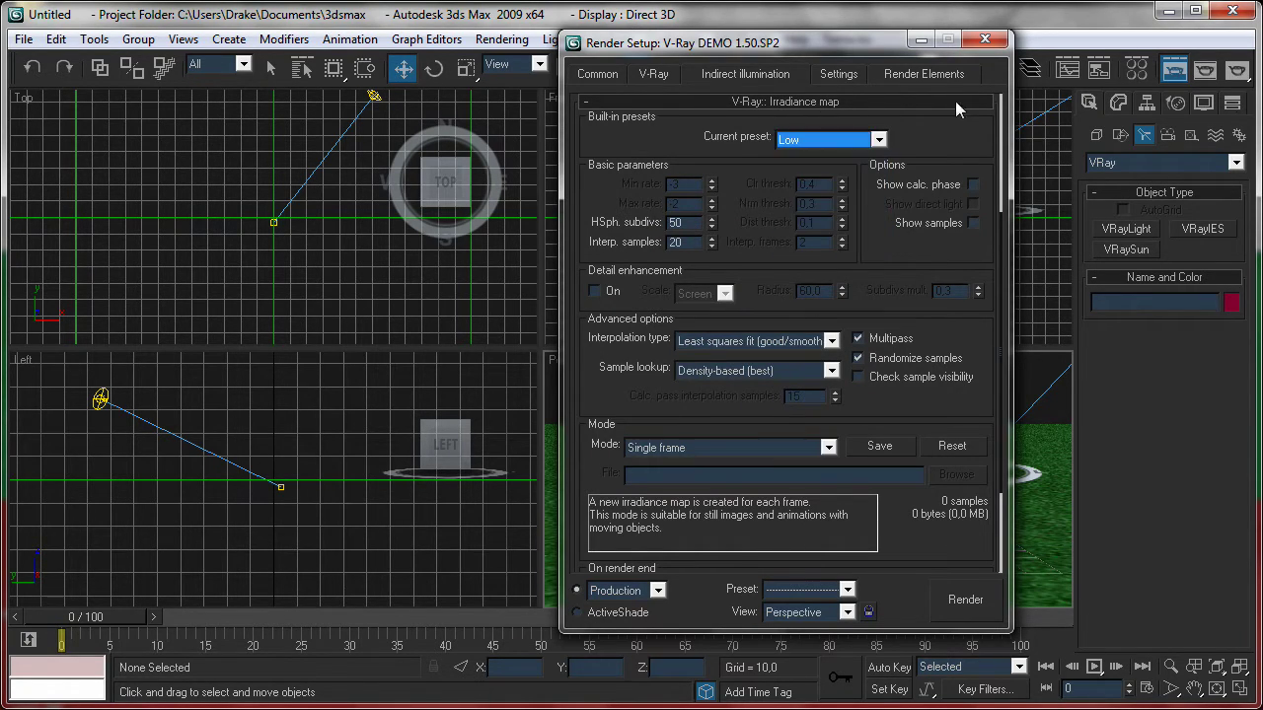
click(974, 185)
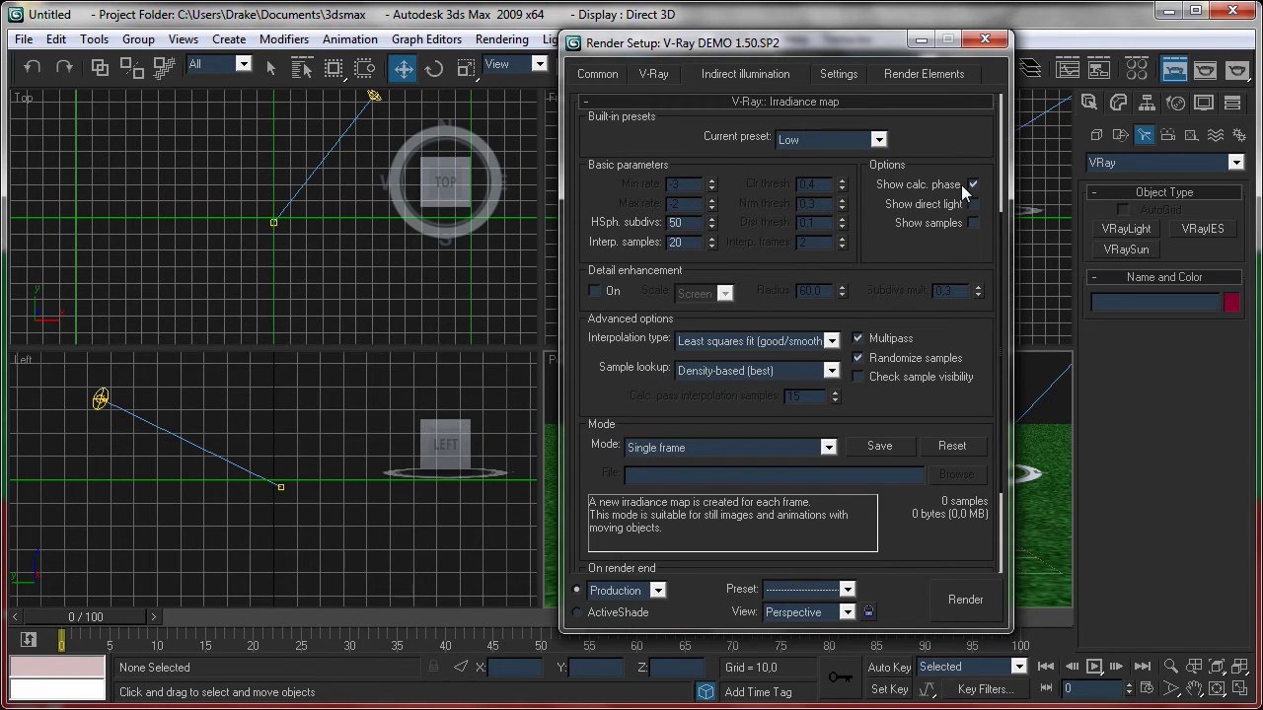
Step: Set the light cache subdivisions to 200
click(909, 102)
click(842, 325)
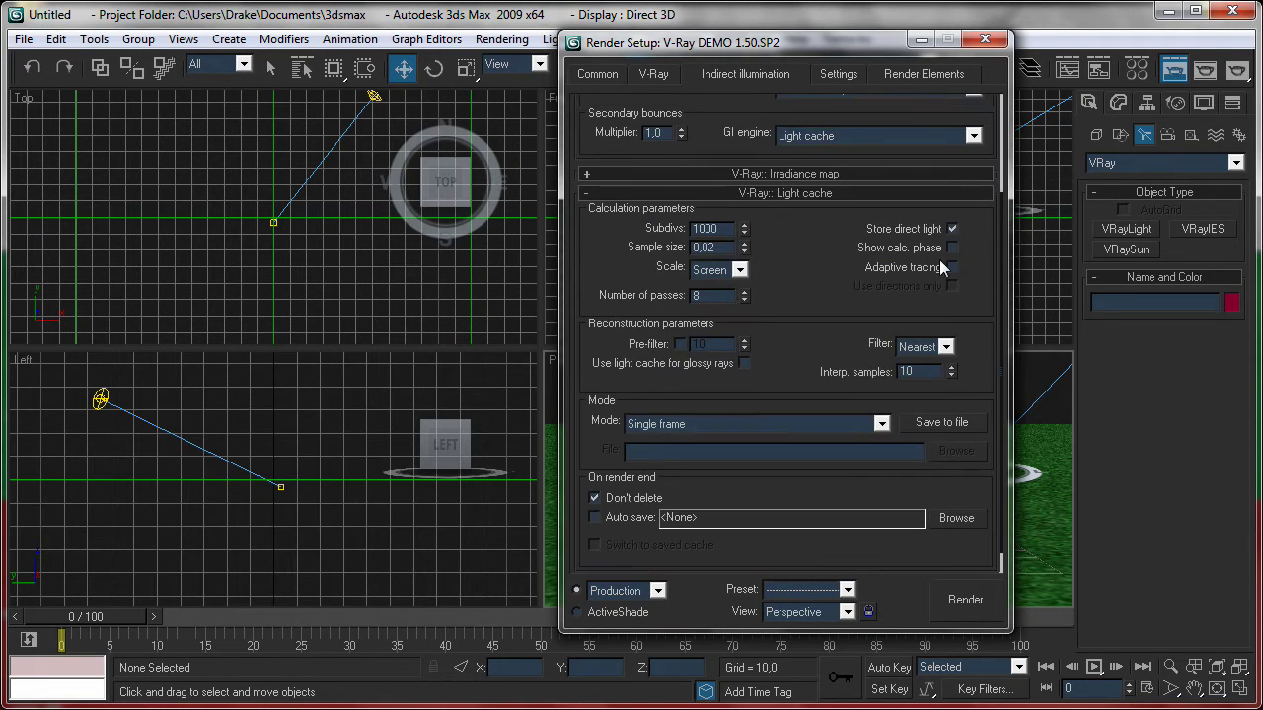
double_click(724, 228)
text(200)
click(857, 75)
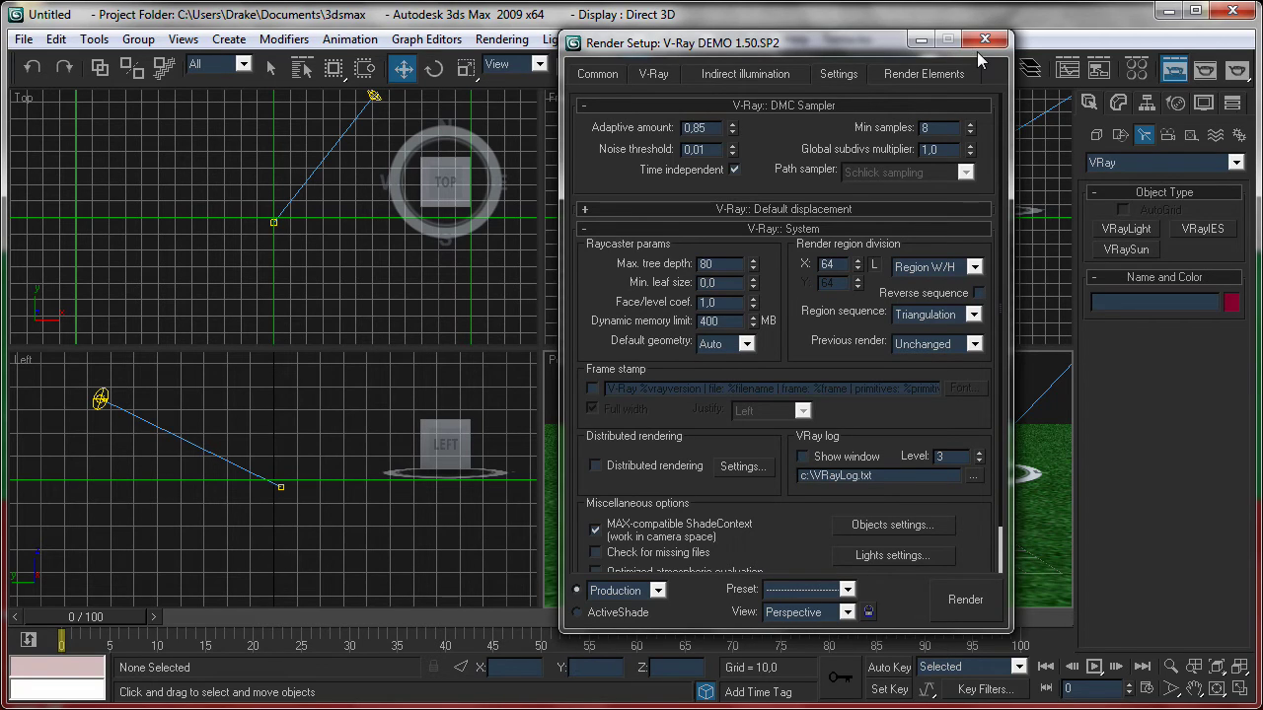
Step: Enable the V-Ray frame stamp with the text 'Render time: %rendertime'
click(593, 389)
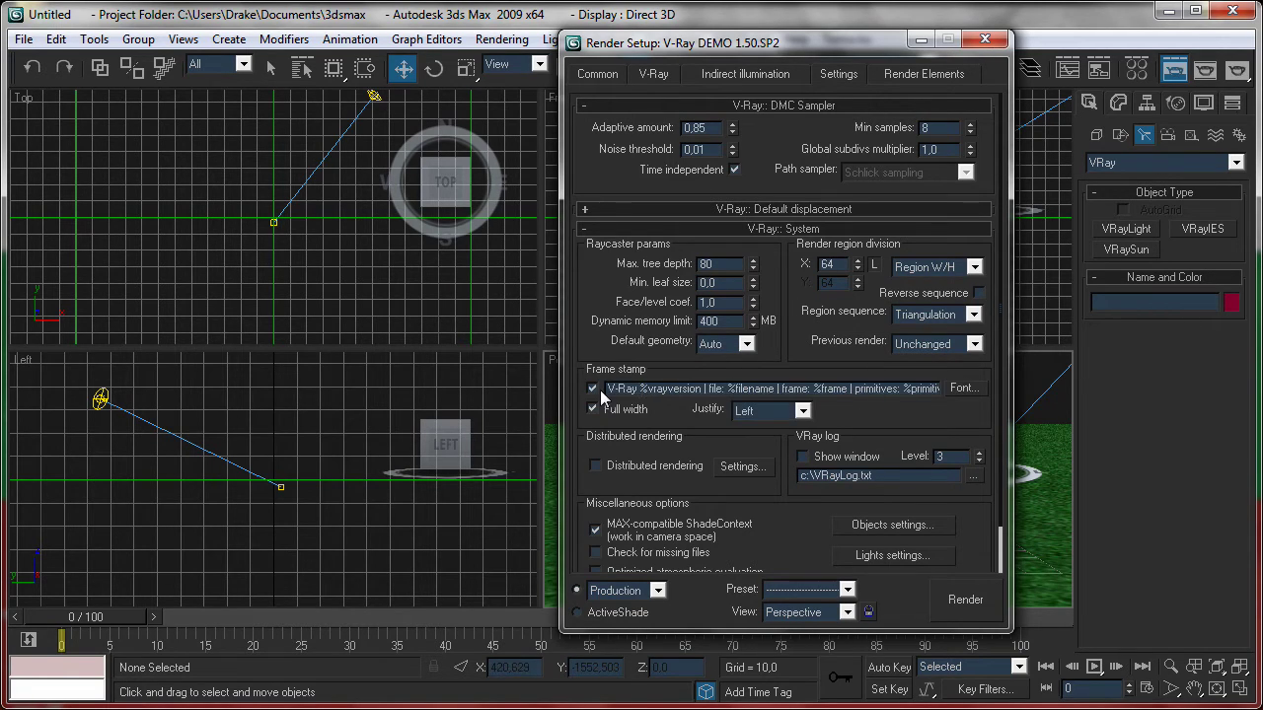
drag(609, 389, 828, 387)
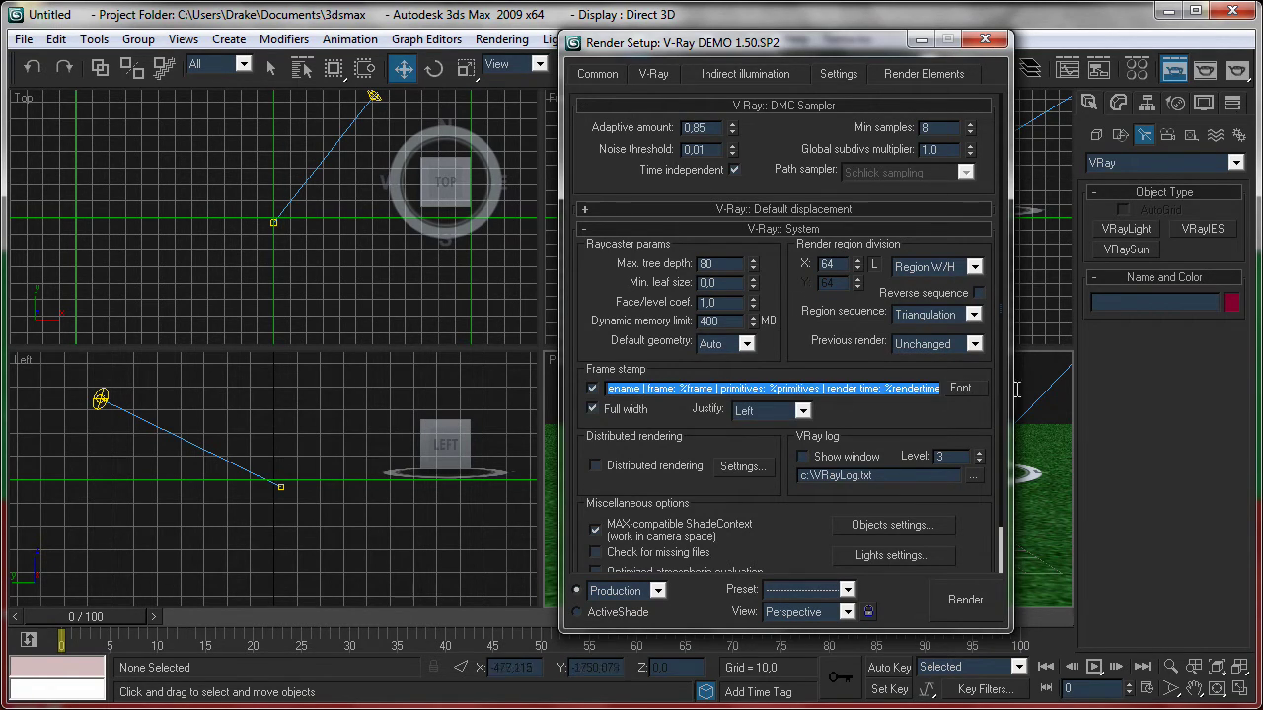
text(R)
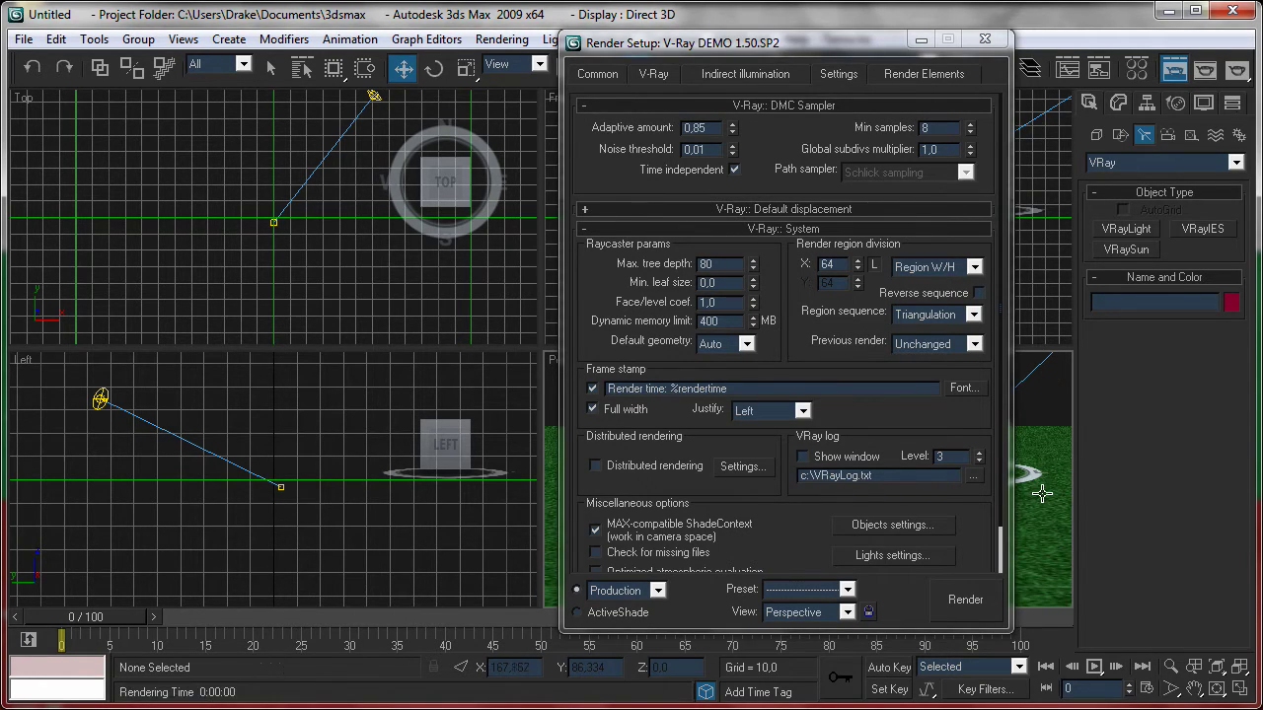
Step: Create a VRayPhysicalCamera in the Top view aimed toward the grass plane
click(920, 39)
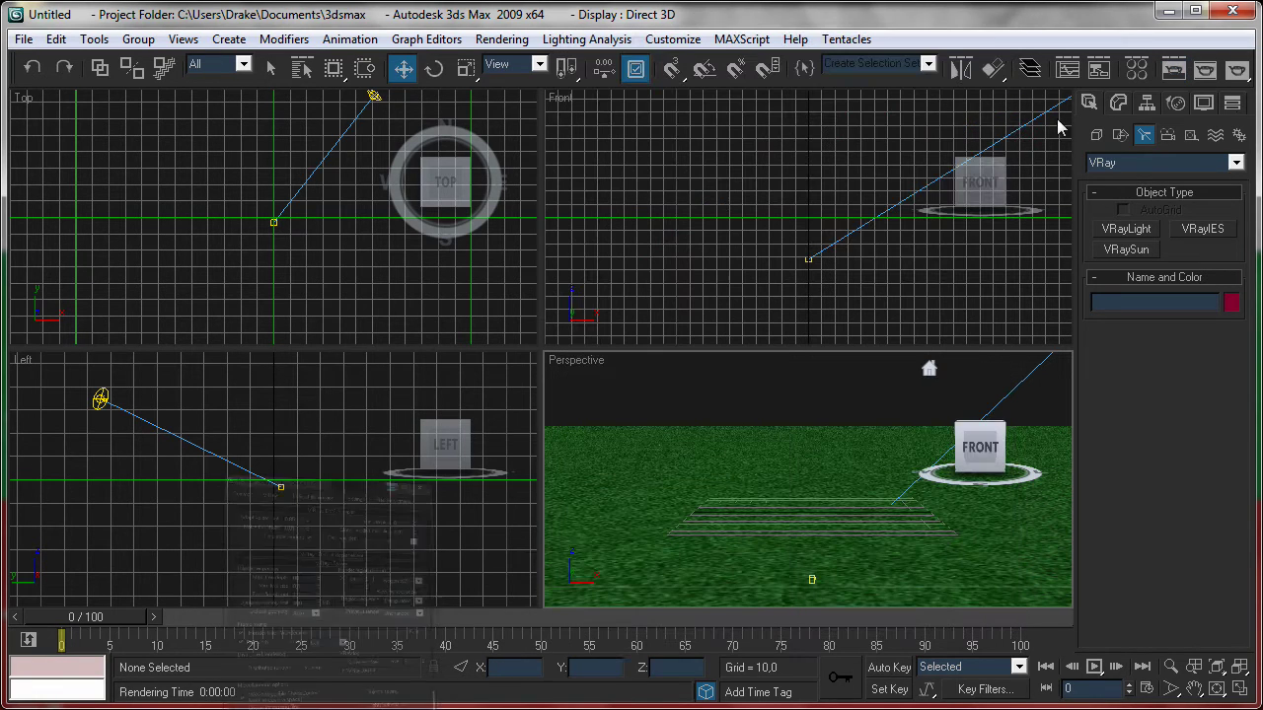
click(1117, 103)
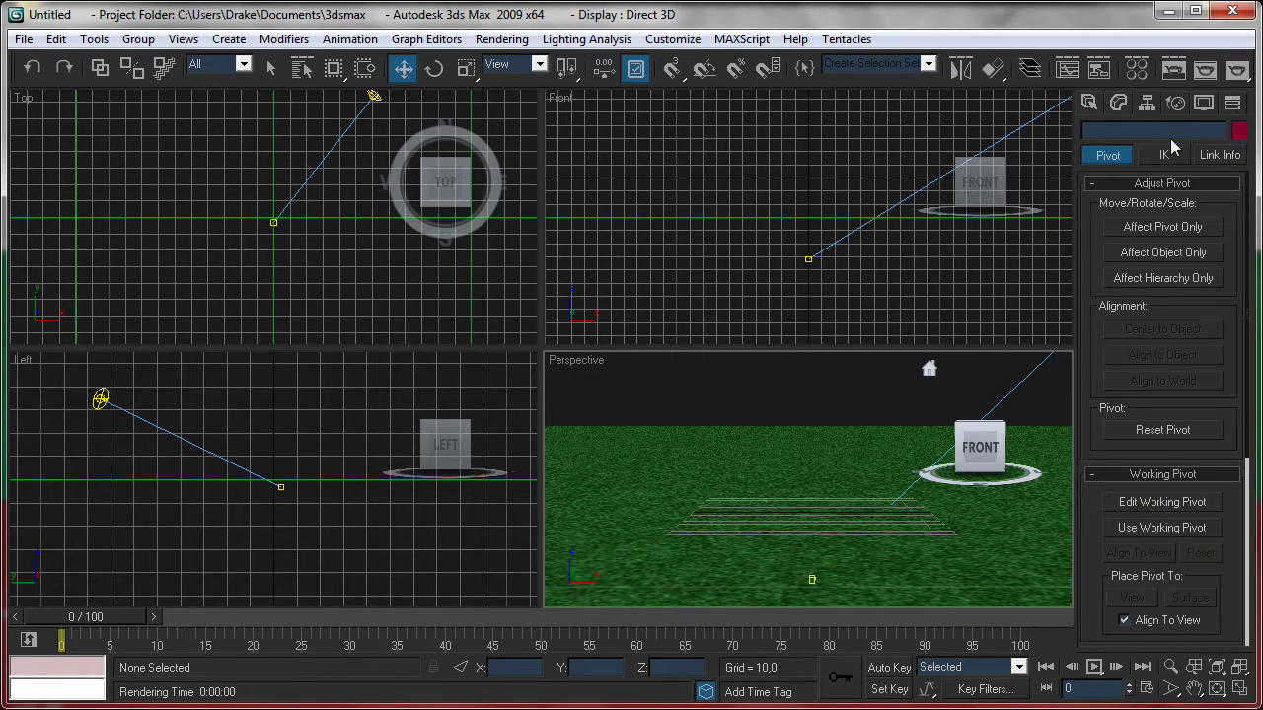
click(1089, 102)
click(1168, 140)
click(1163, 168)
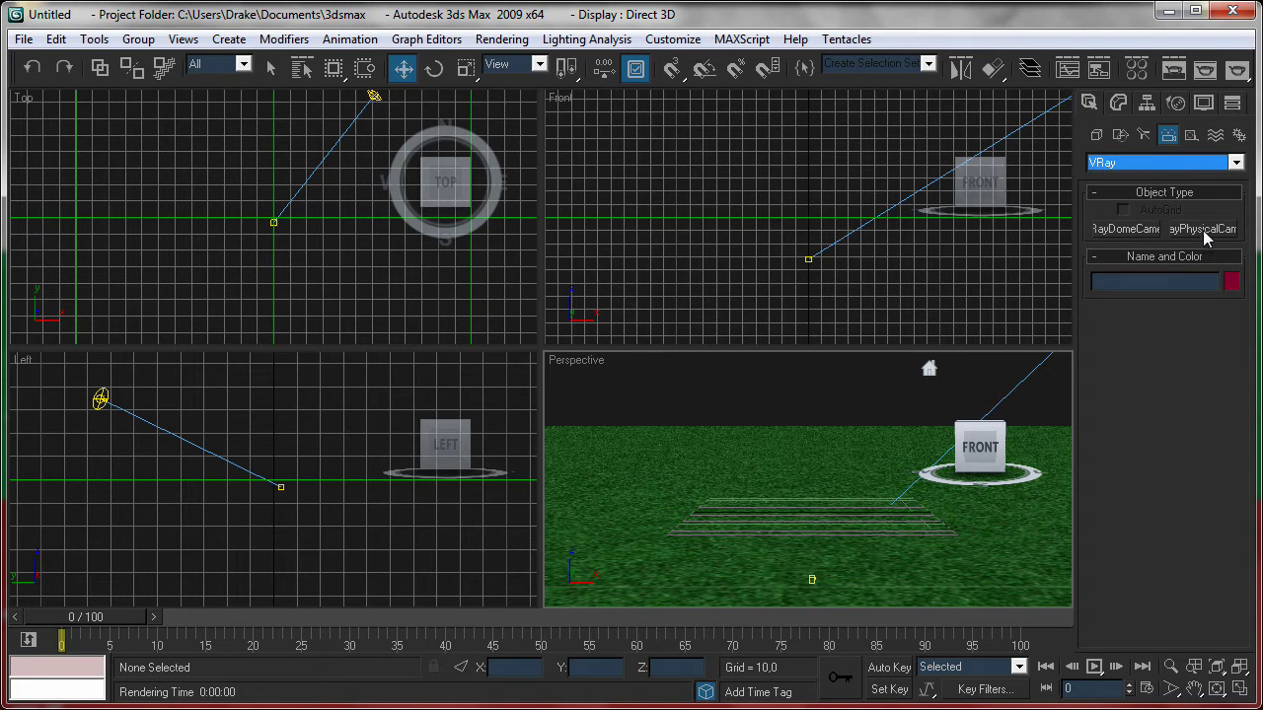
click(1203, 230)
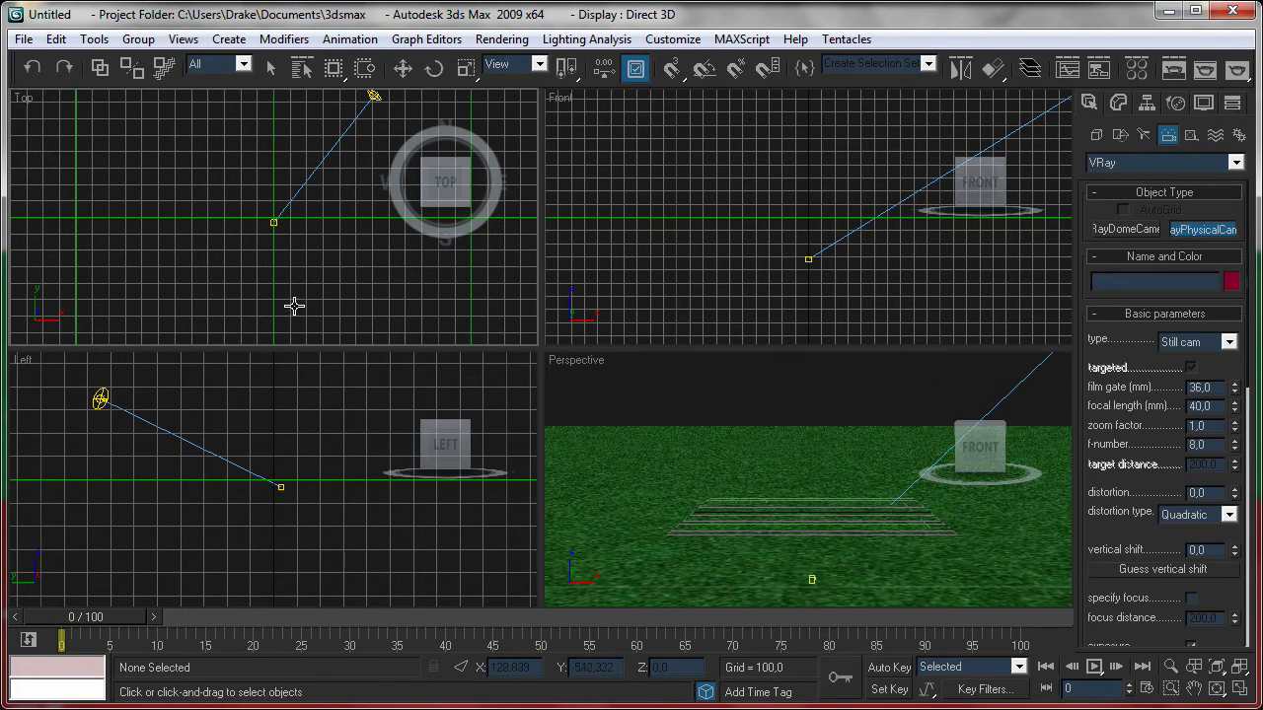
drag(275, 336, 274, 222)
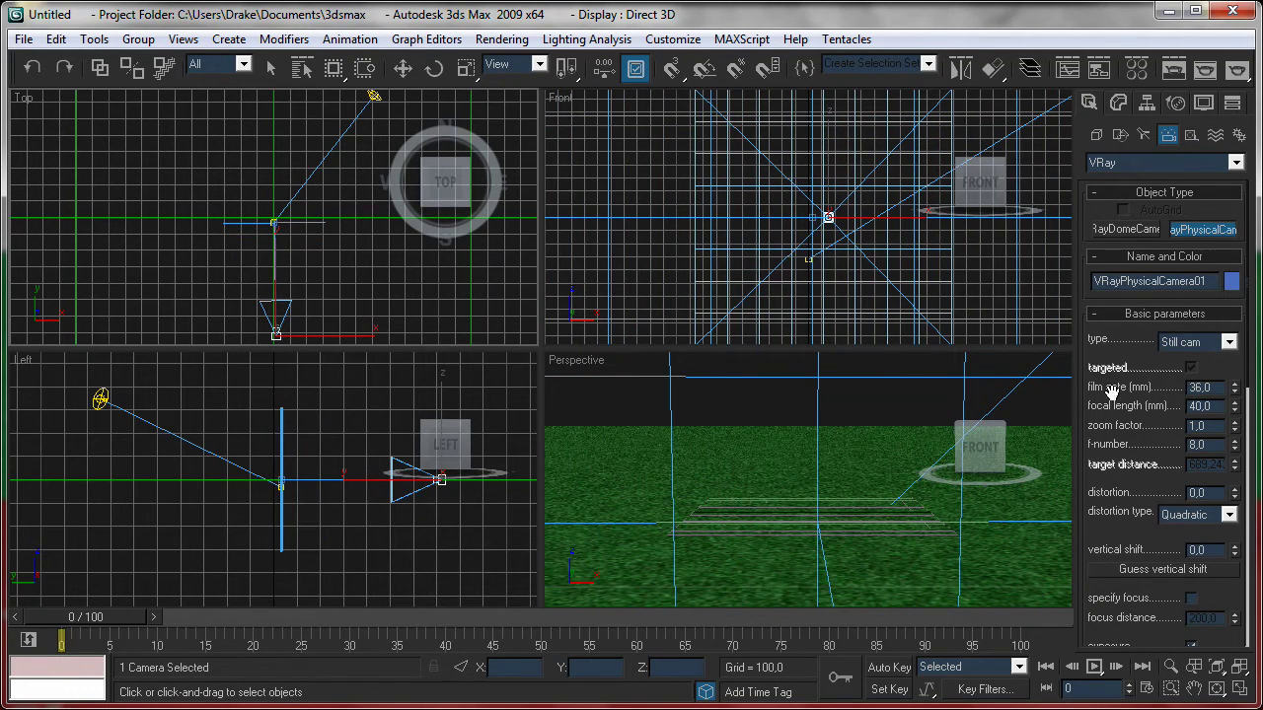
Step: Show the camera's view in the Perspective viewport and raise the camera in the Left view
right_click(660, 414)
key(c)
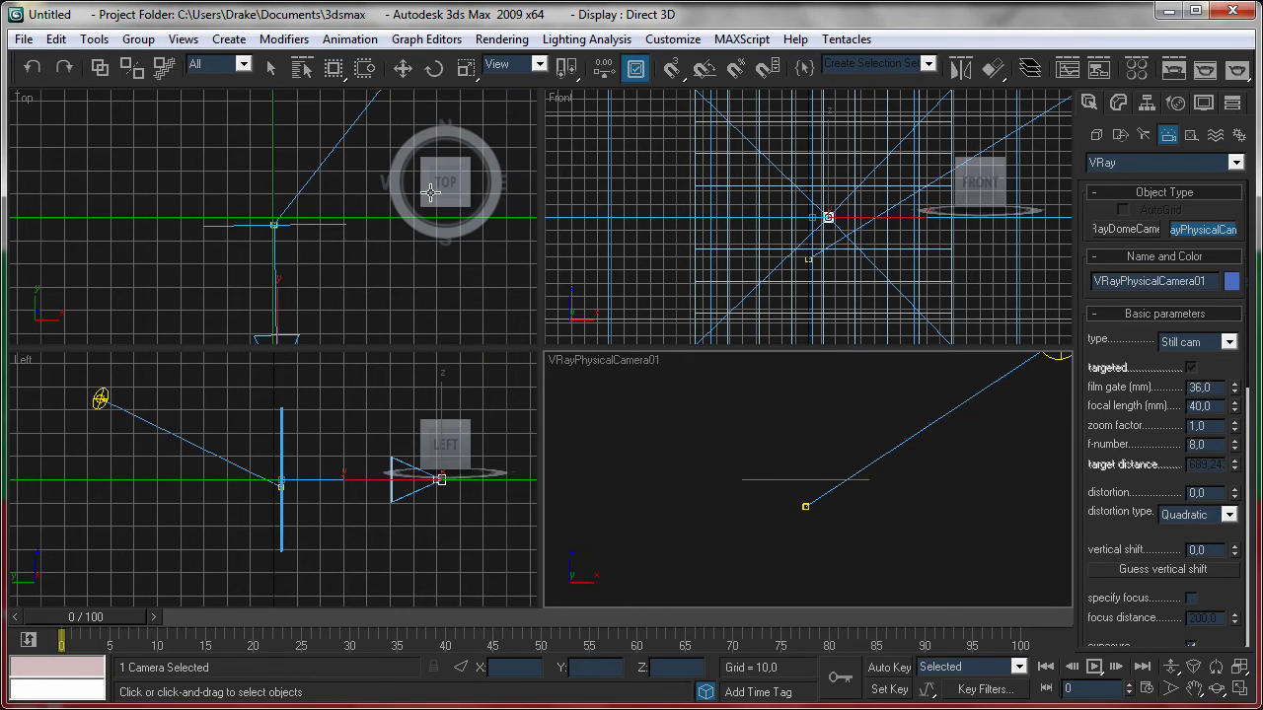
key(w)
right_click(430, 506)
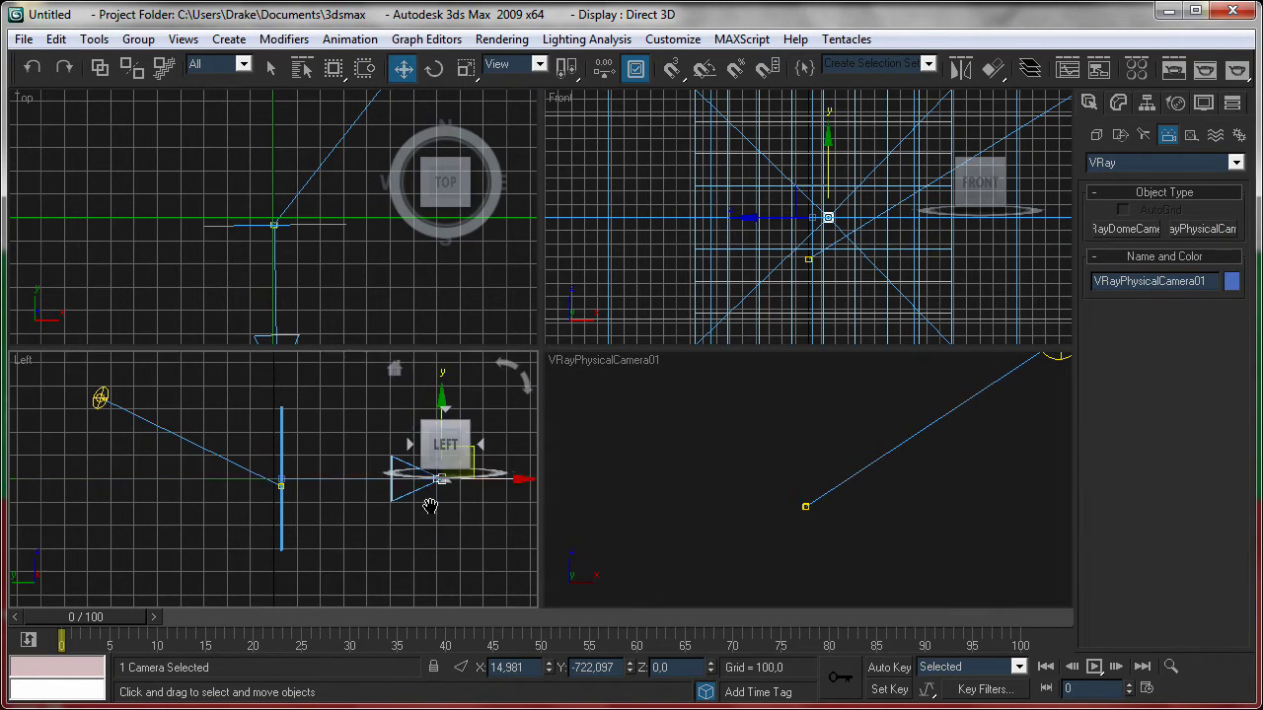
middle_drag(430, 506, 411, 539)
drag(346, 503, 346, 487)
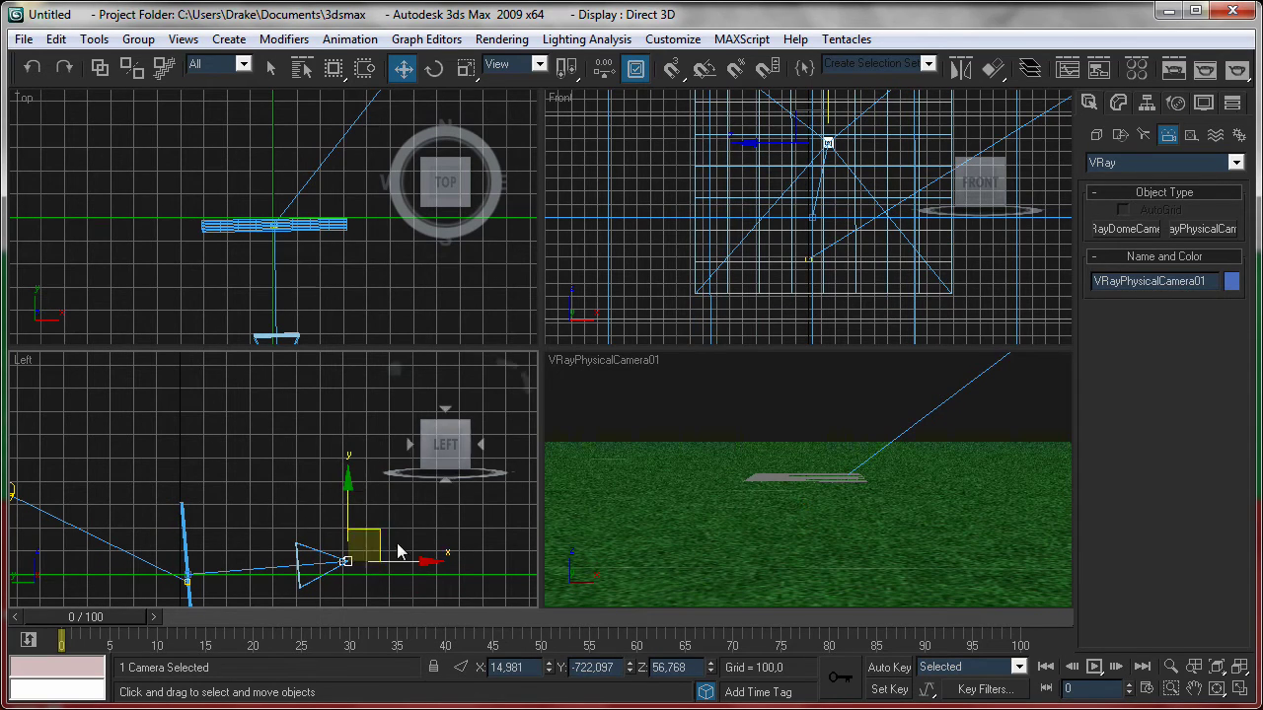
drag(399, 548, 374, 549)
Step: Set the physical camera to Still cam with Cubic lens distortion and Daylight white balance
click(1117, 105)
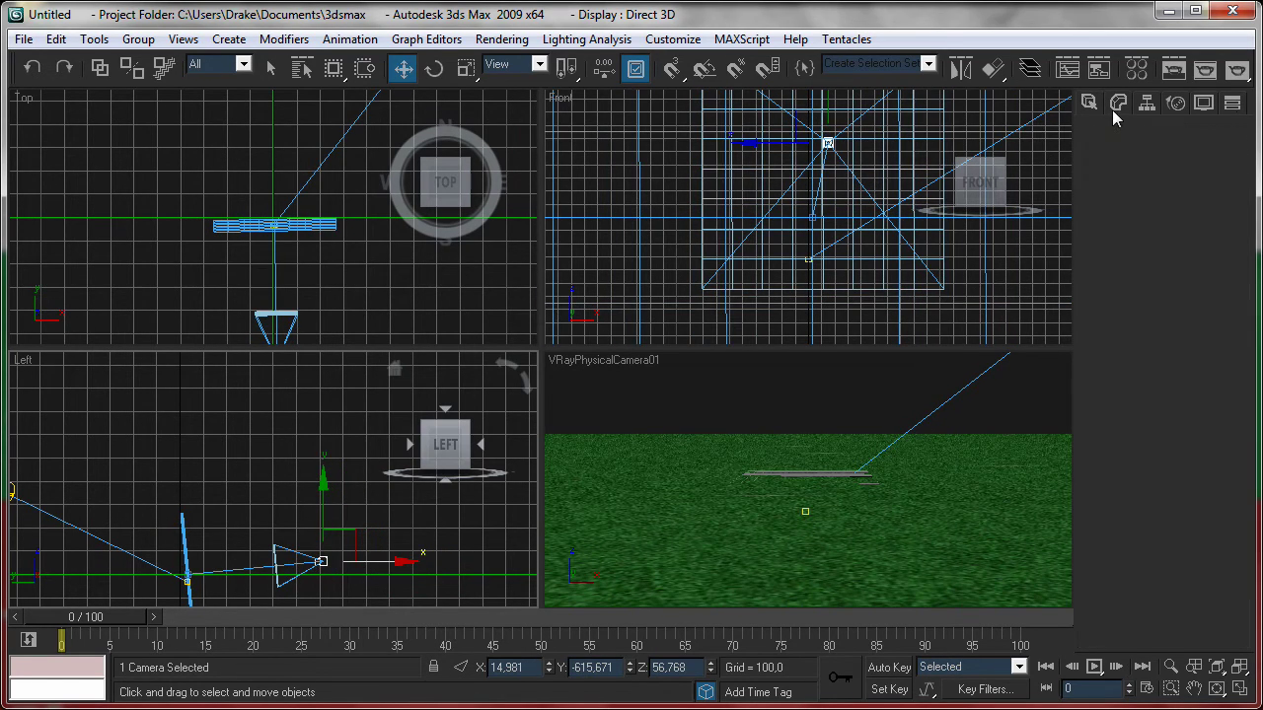
scroll(1125, 404, down, 2)
click(1167, 385)
click(1176, 397)
scroll(1125, 385, down, 1)
scroll(1139, 383, down, 2)
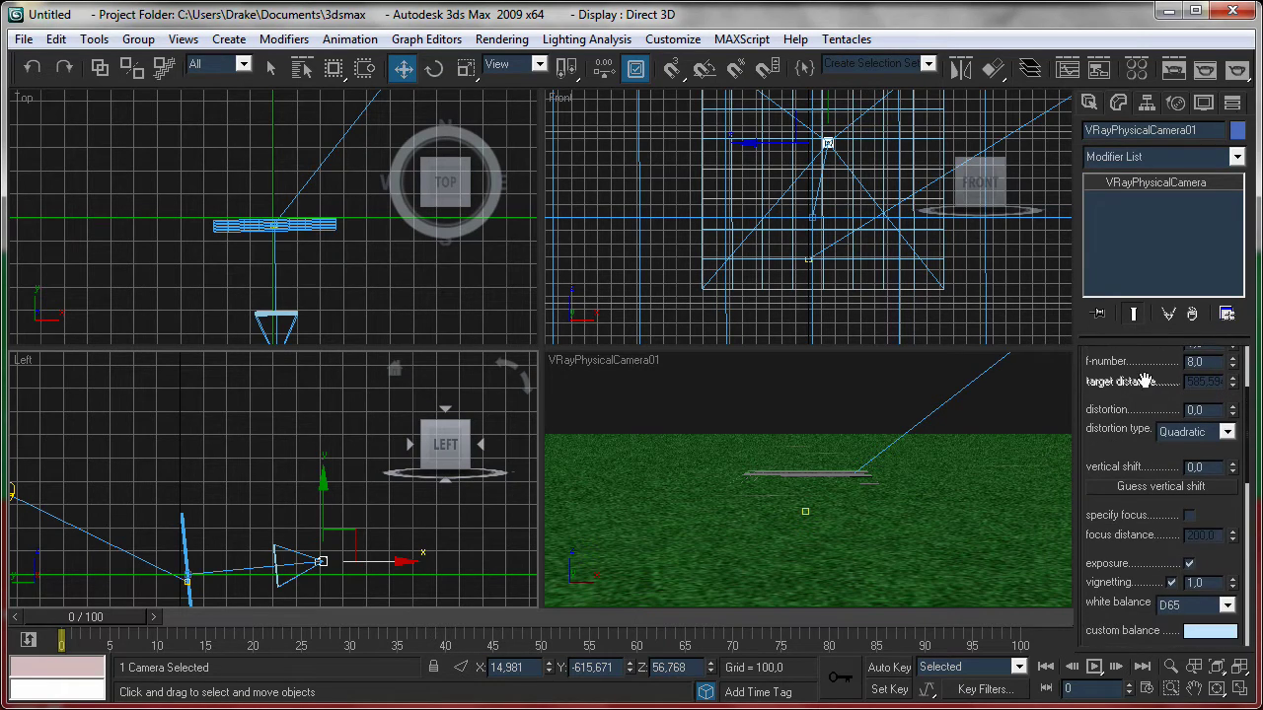
click(1228, 431)
click(1176, 463)
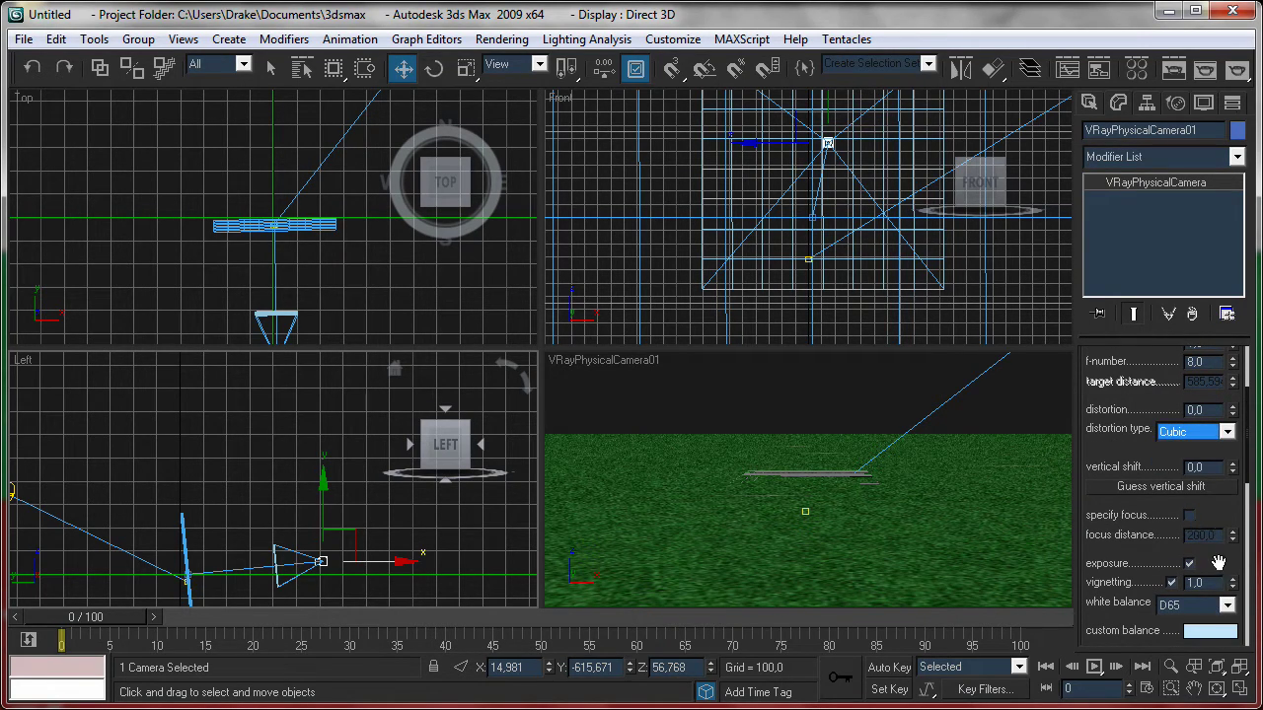
scroll(1218, 563, down, 1)
click(1227, 574)
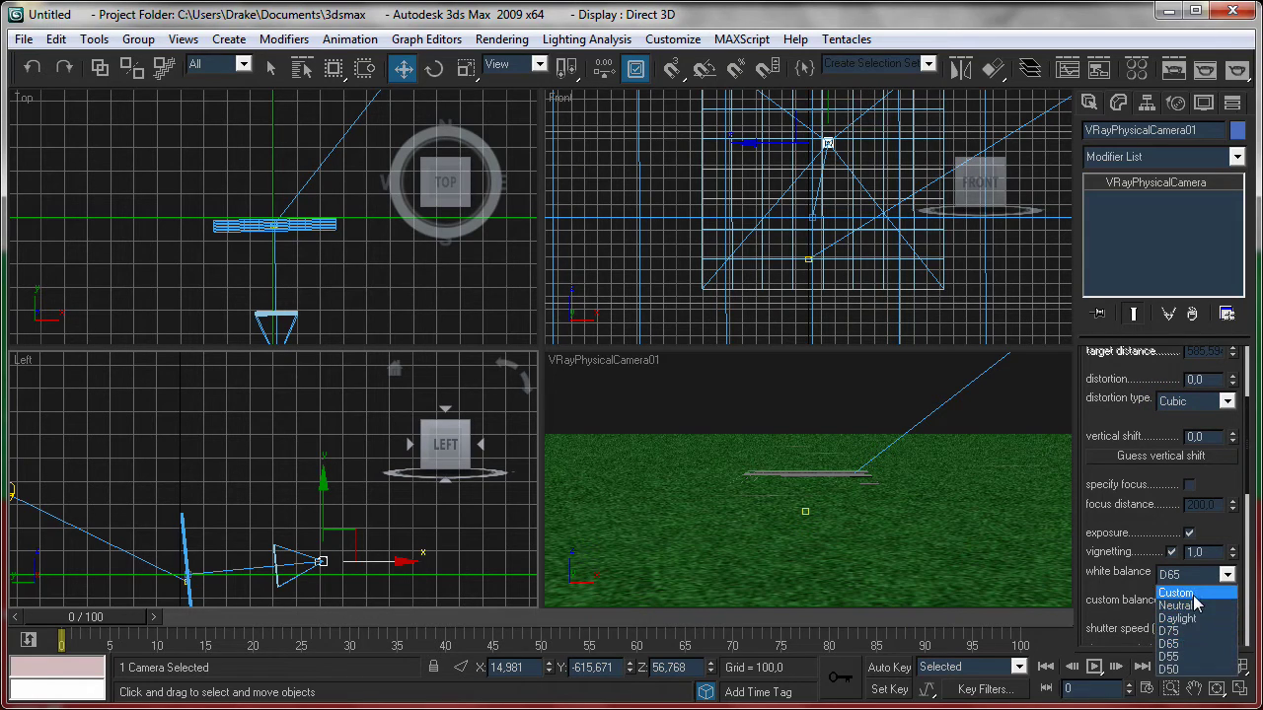
click(1177, 619)
Step: Render the grass scene through the active camera viewport
drag(1130, 402, 1130, 559)
right_click(863, 447)
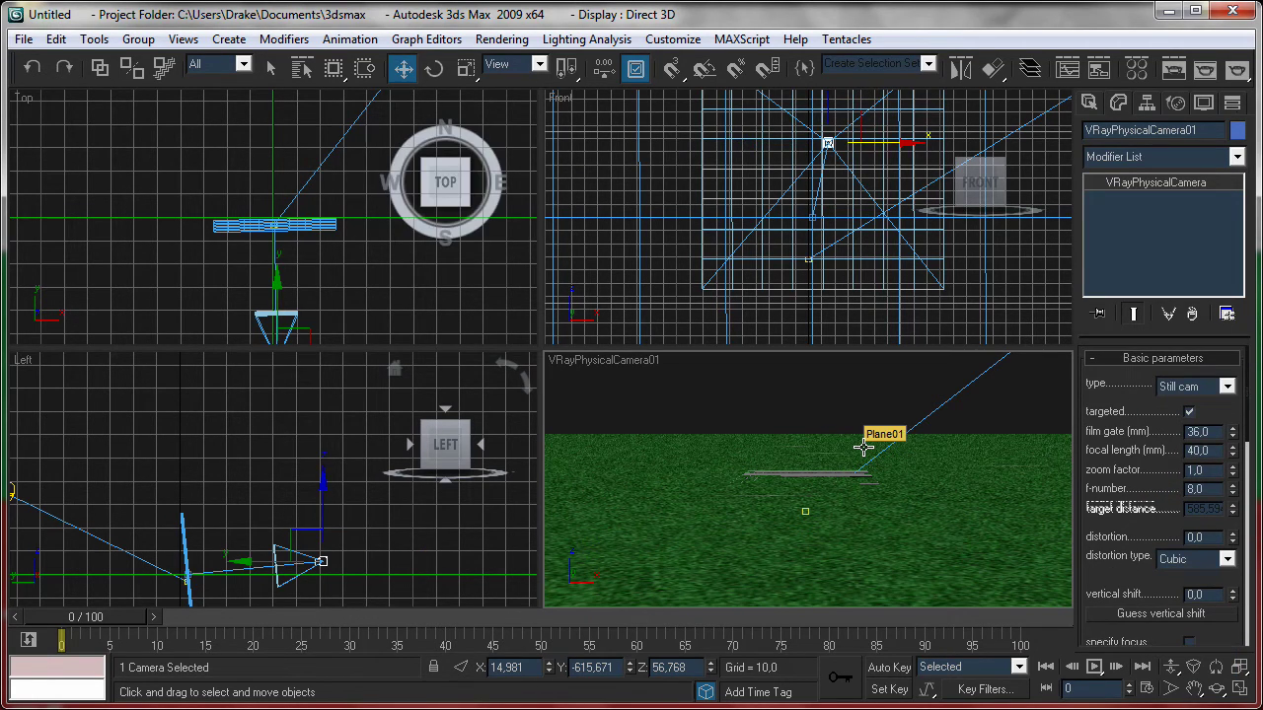
key(shift+q)
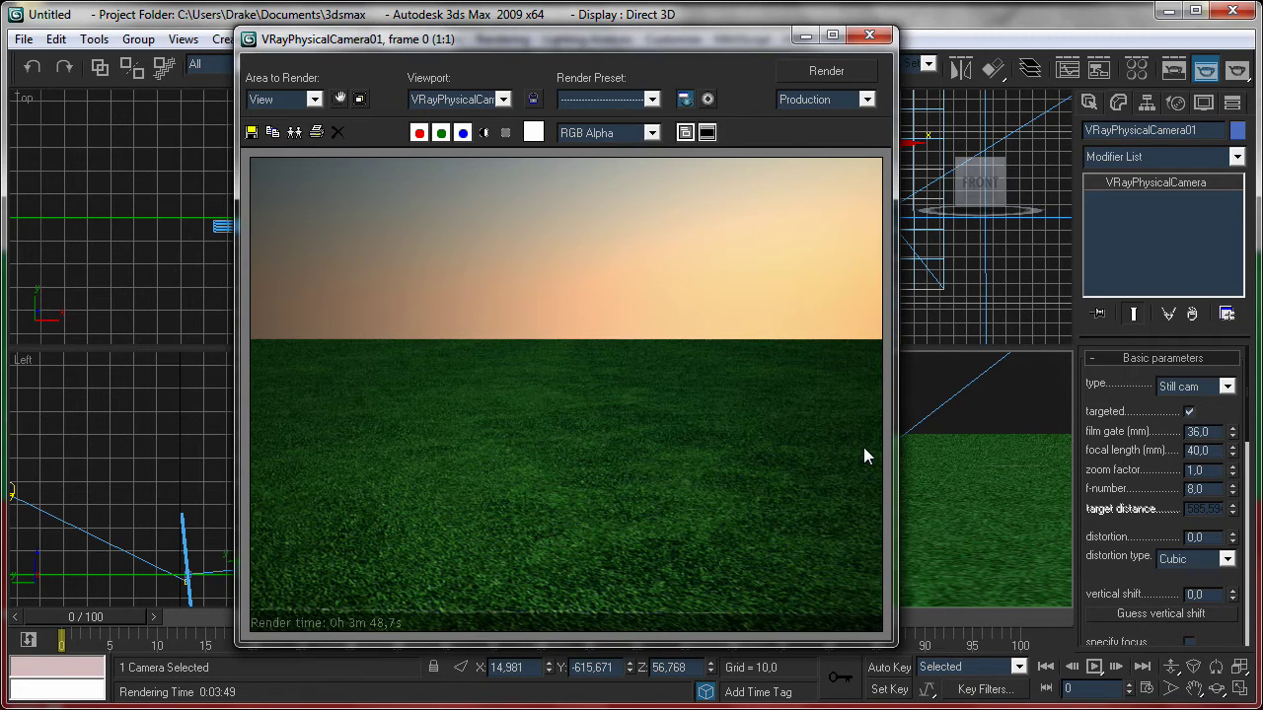
Step: Move the V-Ray frame buffer window around while the camera render finishes
drag(670, 46, 709, 46)
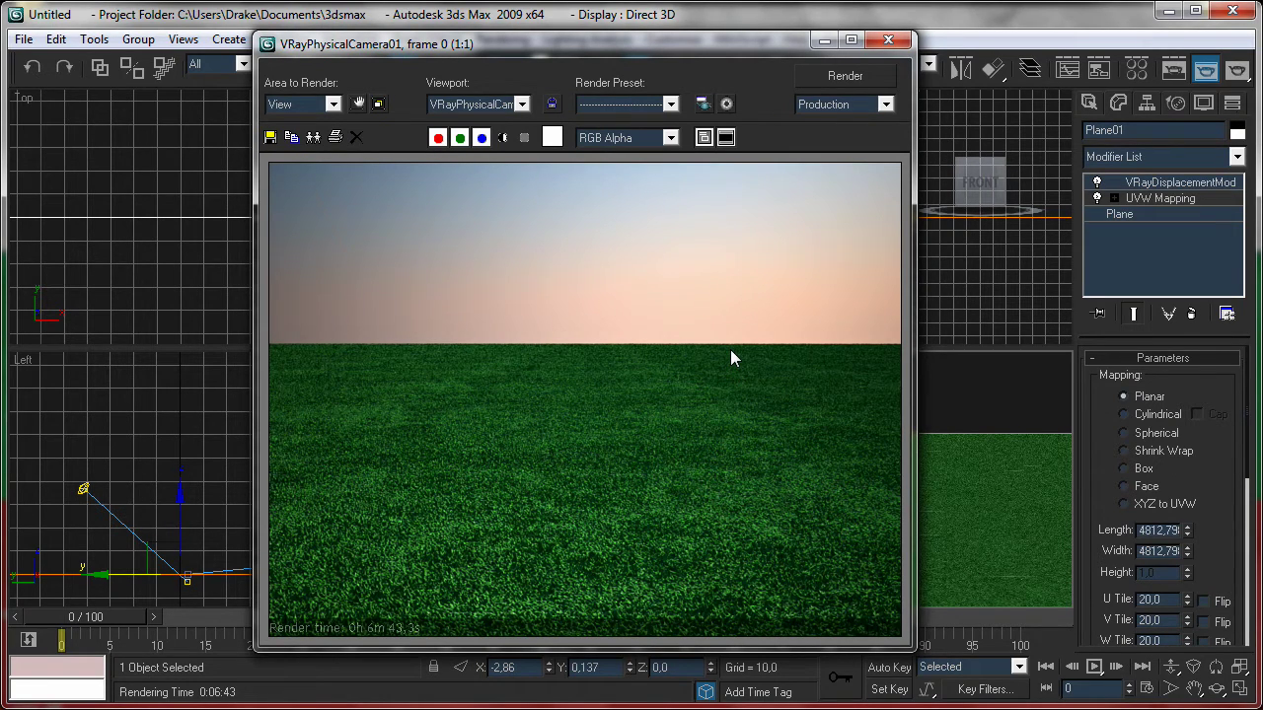
drag(645, 47, 654, 48)
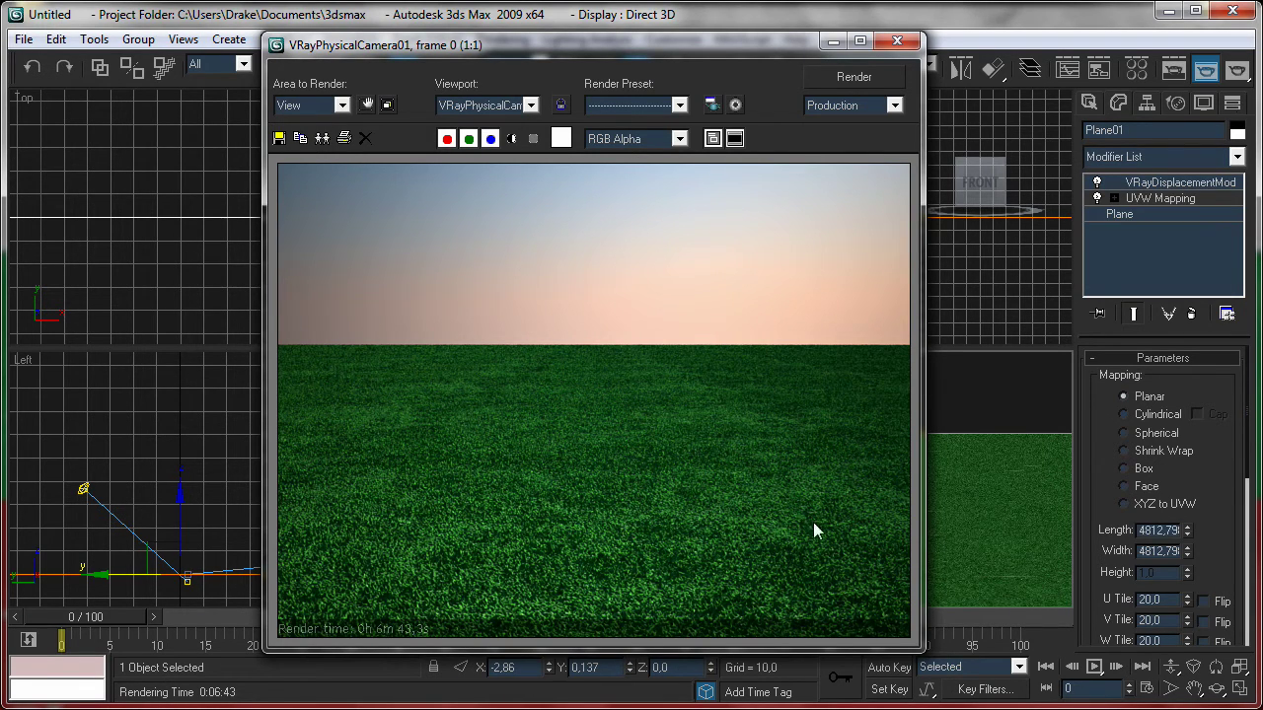
drag(686, 47, 700, 49)
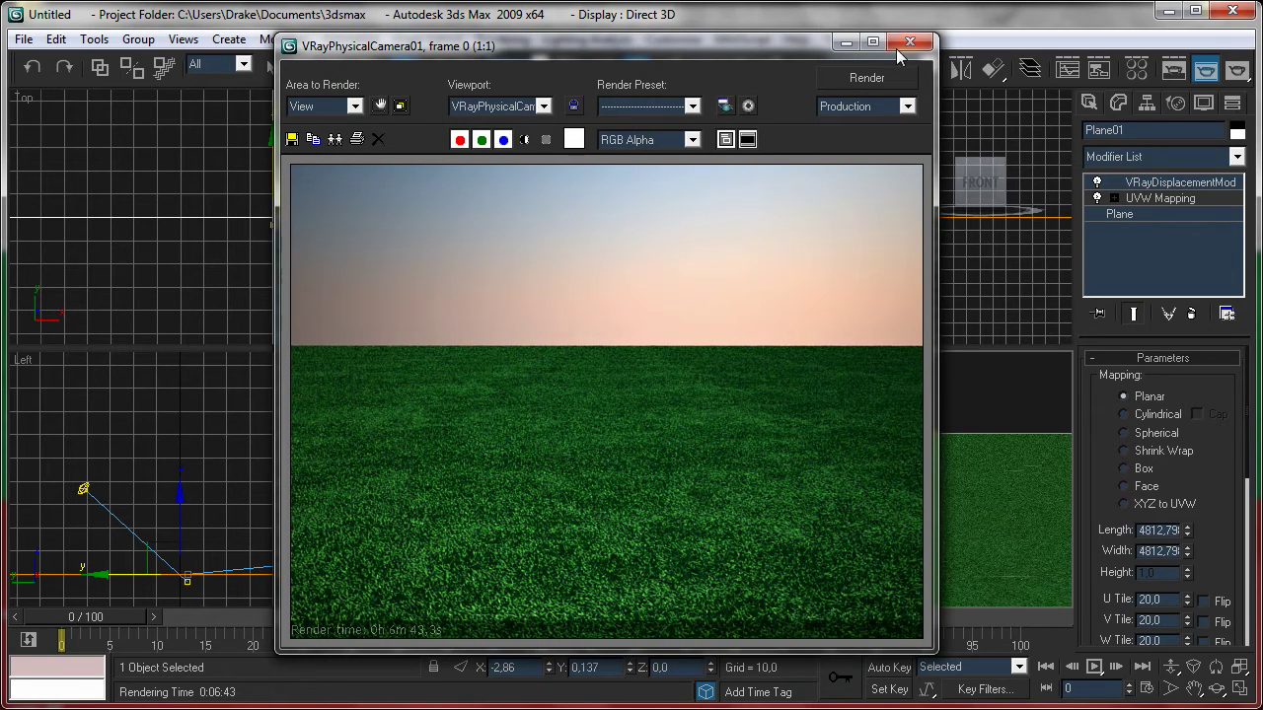
drag(772, 41, 539, 41)
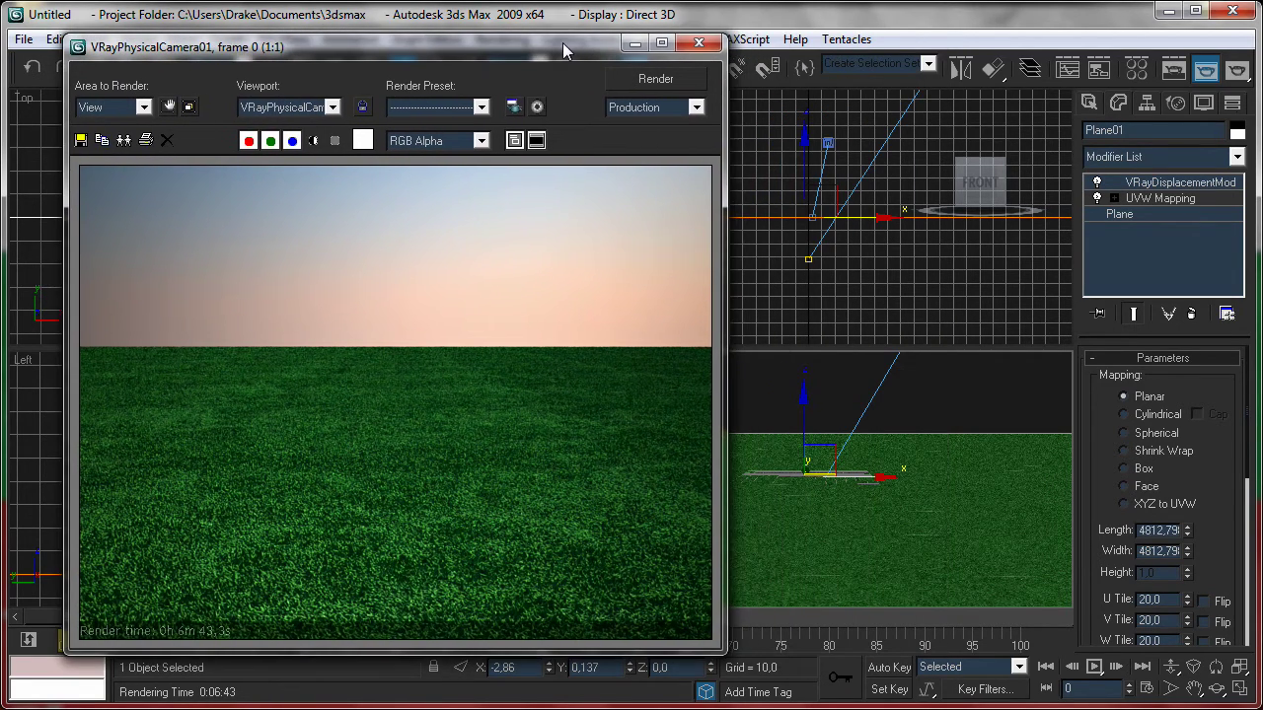
click(612, 42)
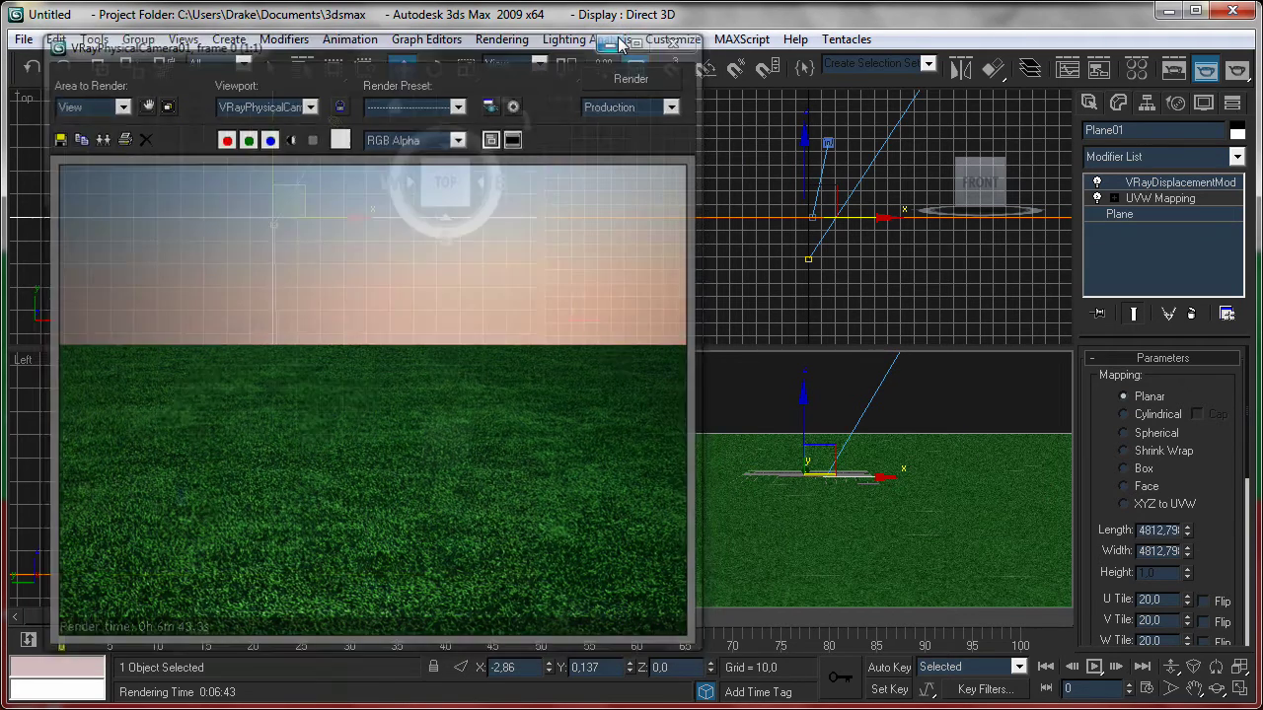
click(967, 443)
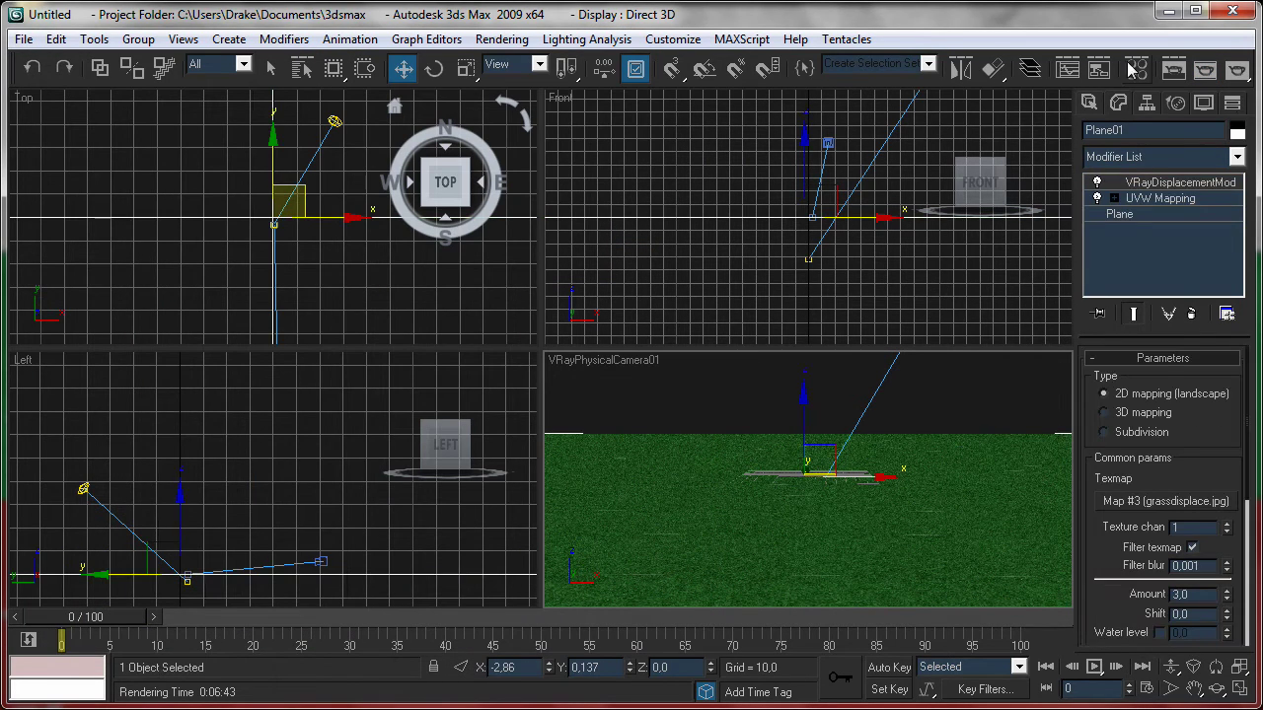
scroll(1164, 475, down, 1)
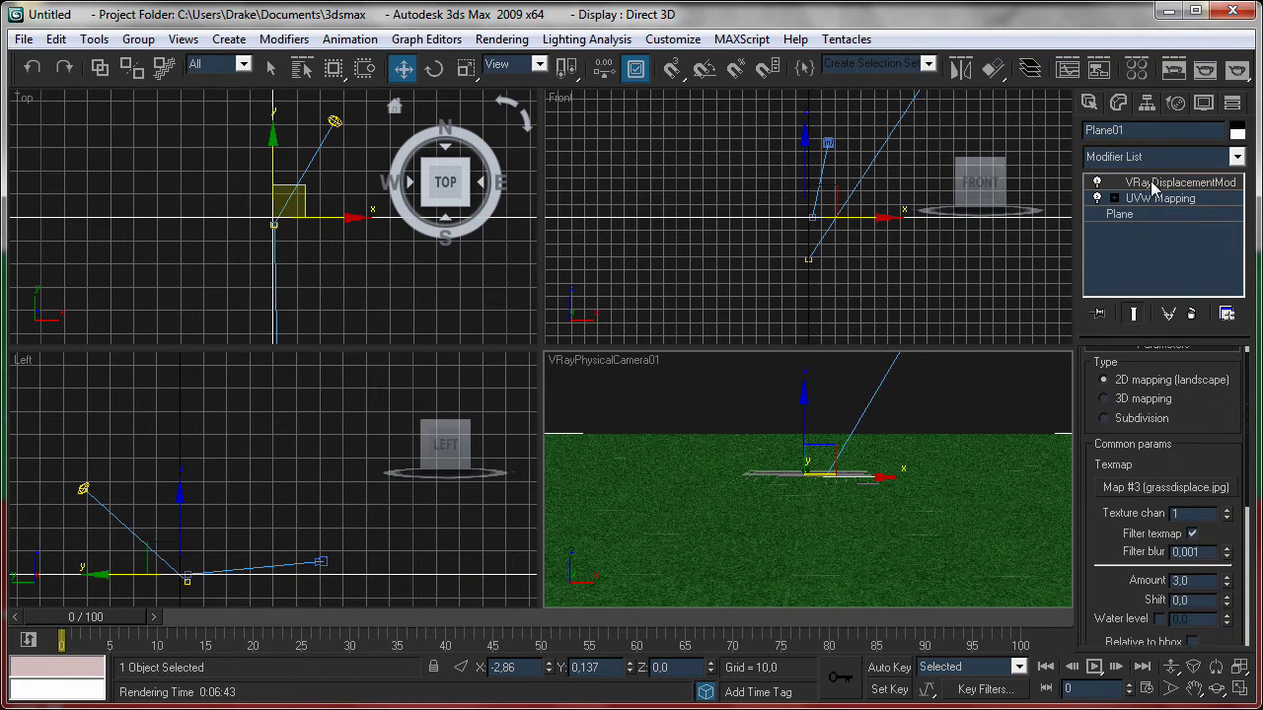
drag(1191, 419, 1190, 392)
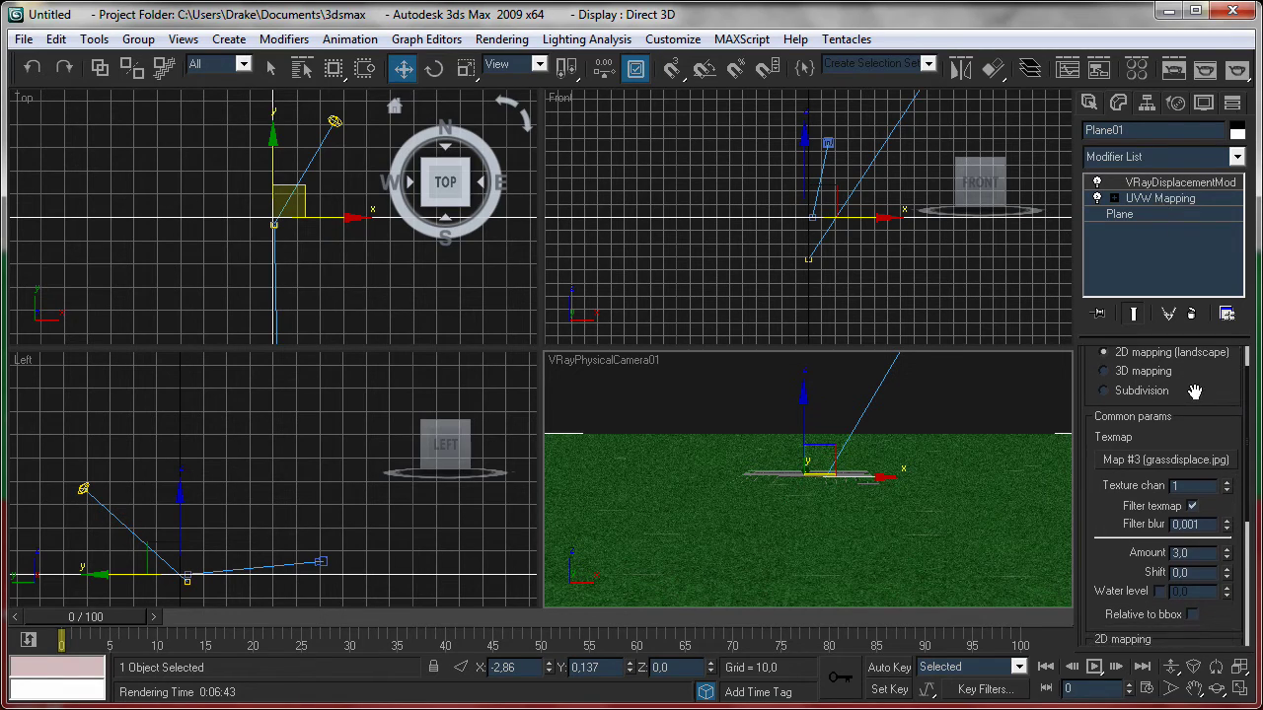
double_click(1203, 553)
text(3.0)
key(Return)
click(1160, 198)
drag(1206, 474, 1200, 436)
double_click(1144, 560)
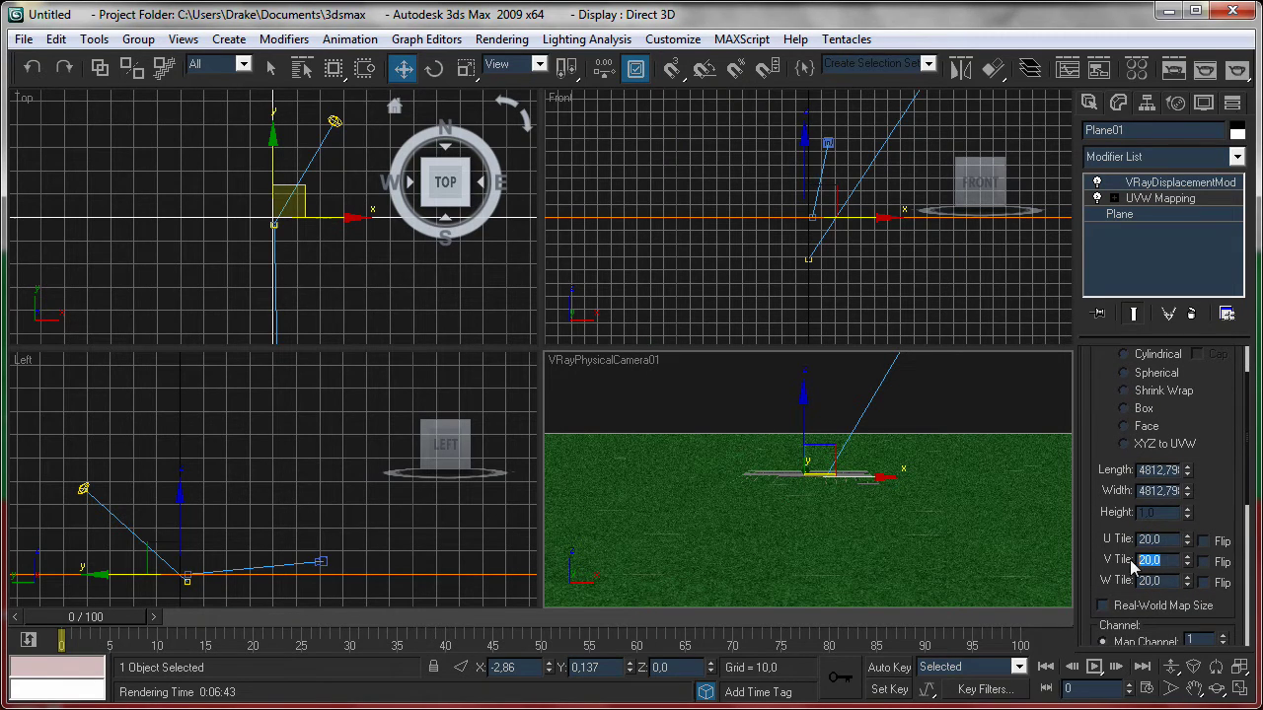
click(1138, 69)
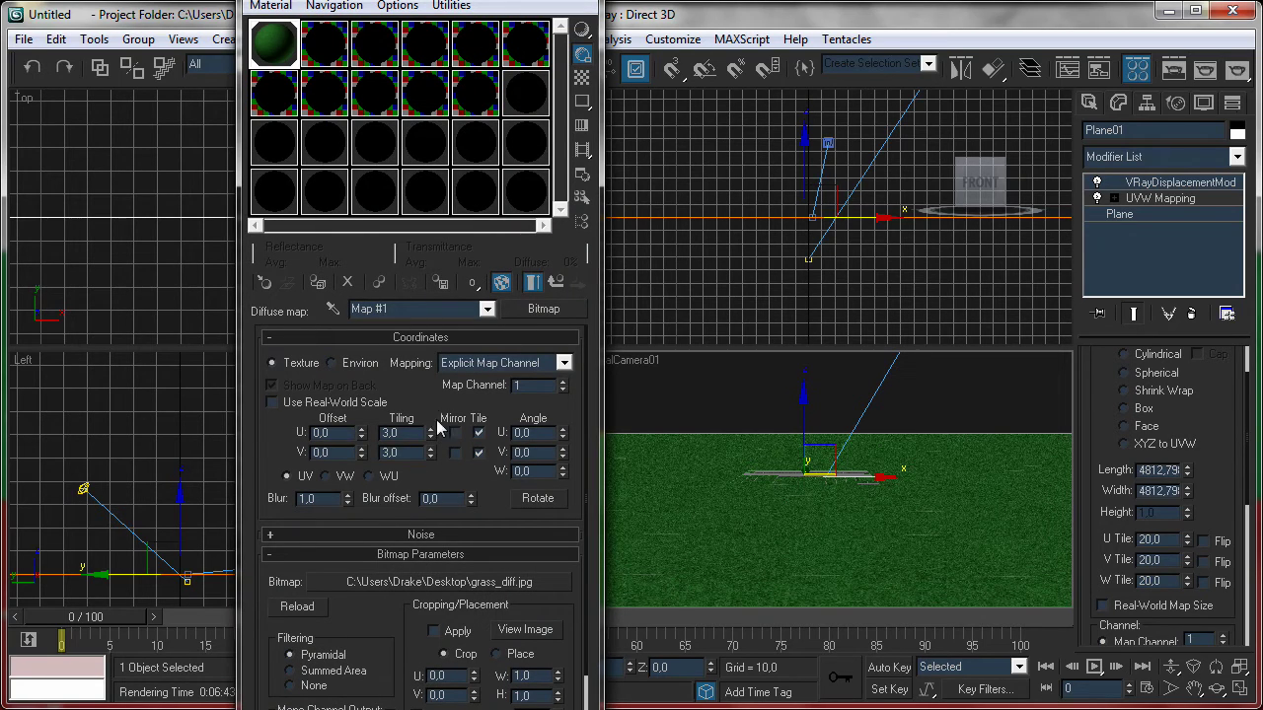
double_click(390, 433)
key(m)
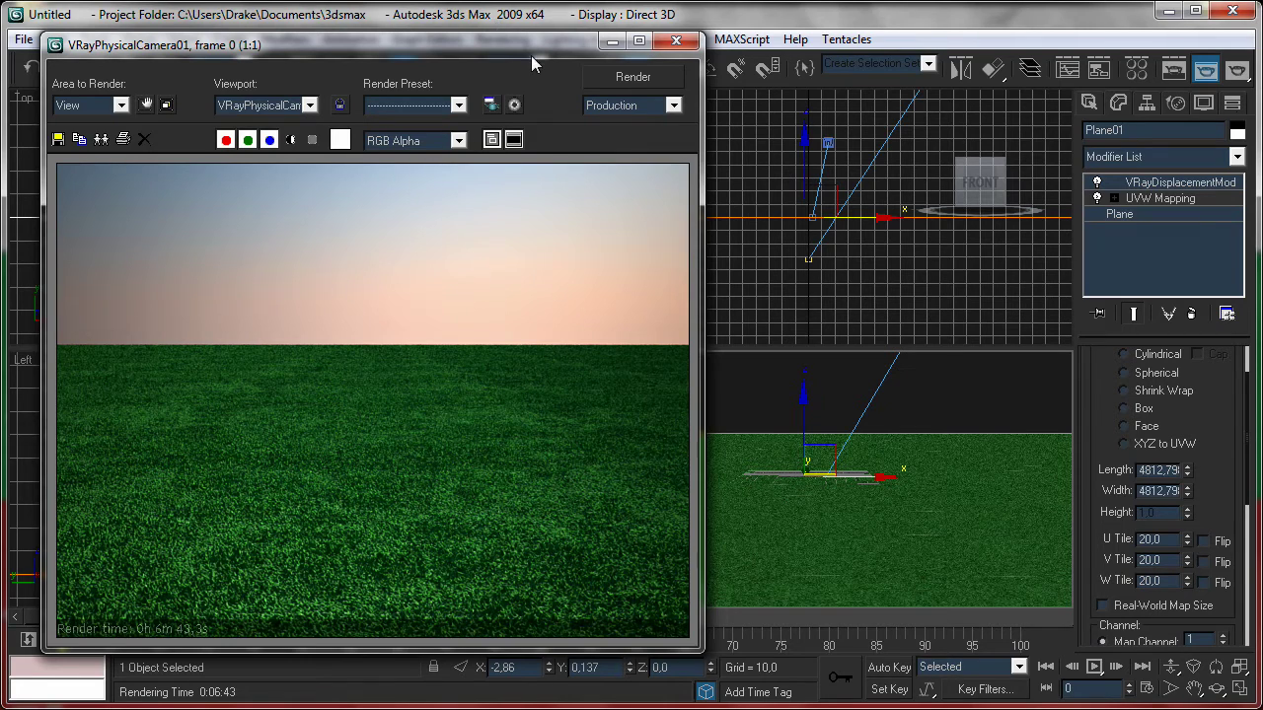
mouse_move(530, 55)
mouse_down()
mouse_move(499, 43)
mouse_move(718, 42)
mouse_move(770, 67)
mouse_up()
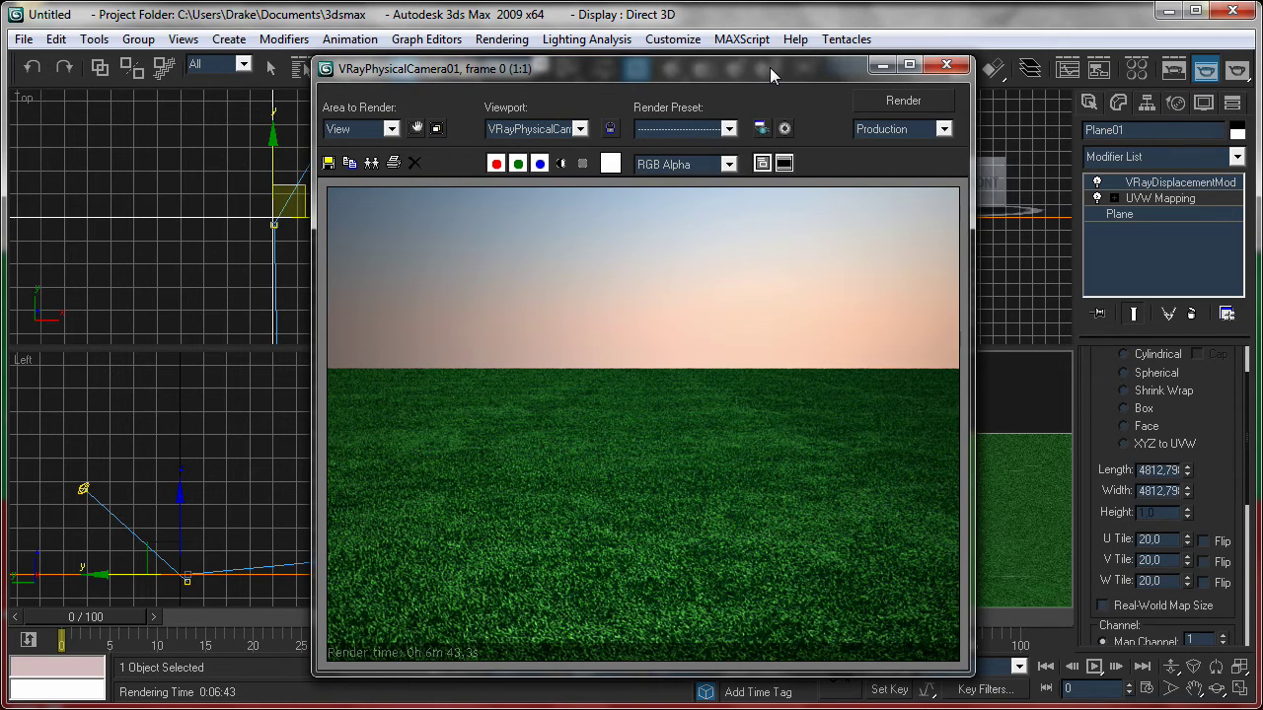
drag(742, 67, 757, 63)
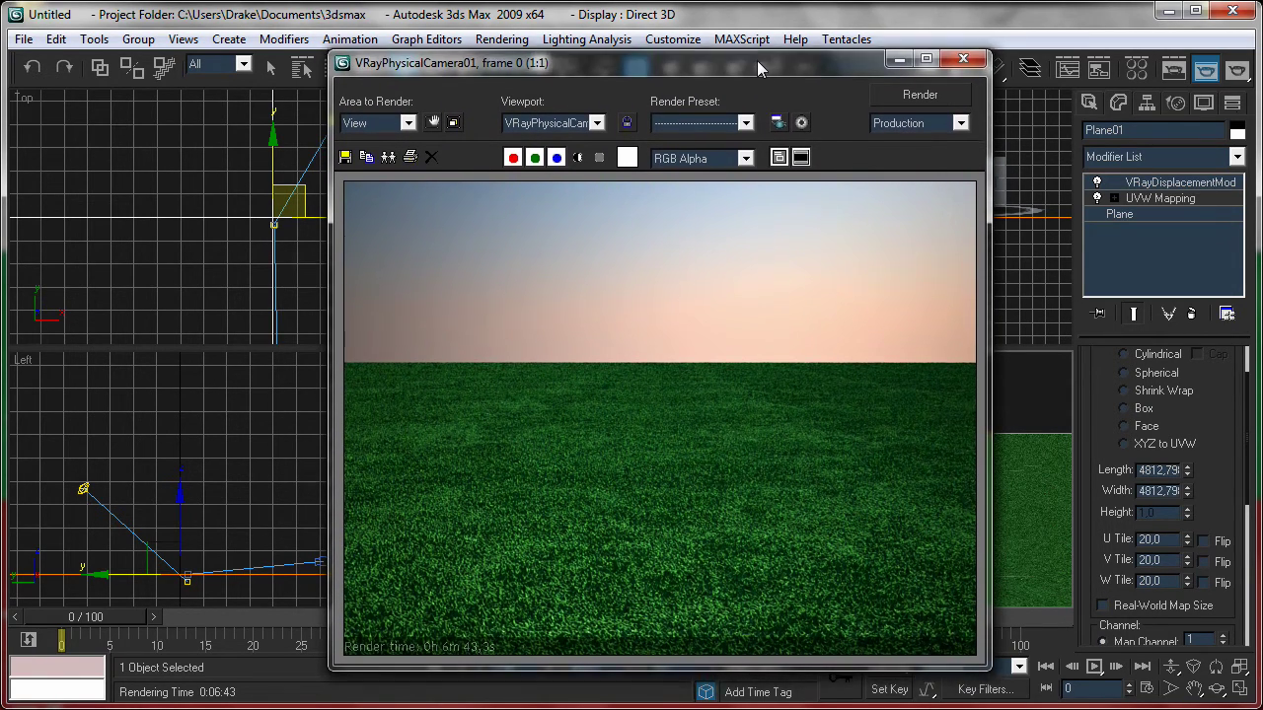
mouse_move(757, 67)
mouse_down()
mouse_move(741, 36)
mouse_move(739, 62)
mouse_move(753, 61)
mouse_move(757, 79)
mouse_up()
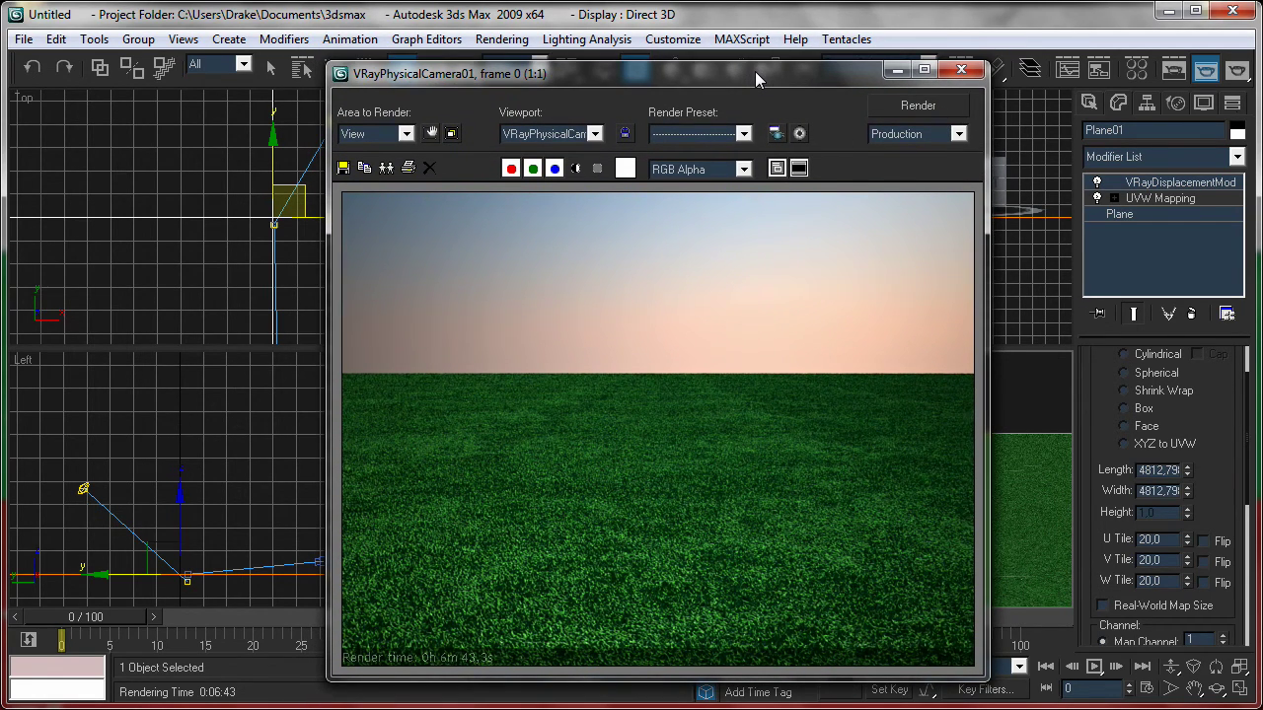